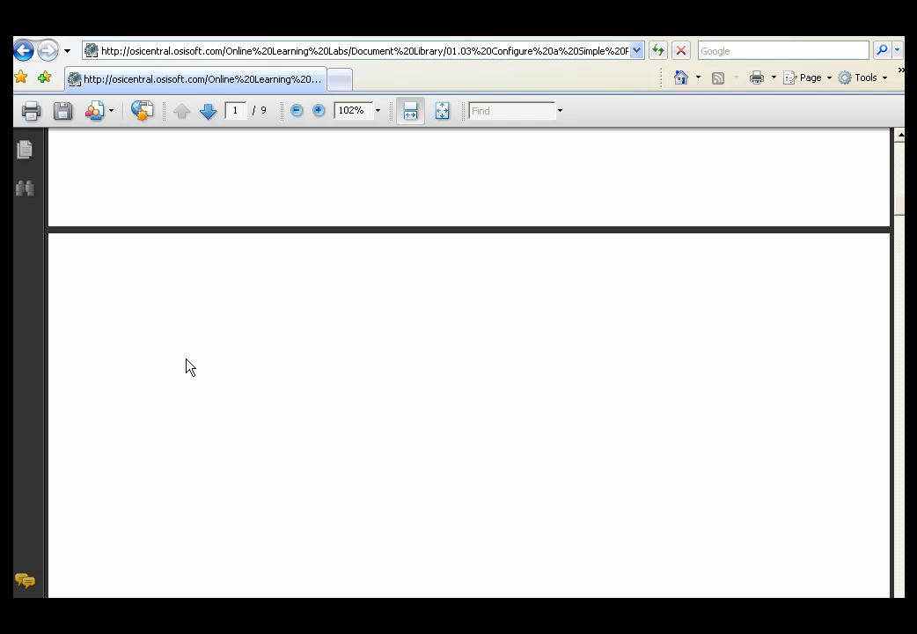
Look through the lab PDF up to page 9, examining the finished Activity Report picture and the Executive Overview
scroll(189, 365, down, 15)
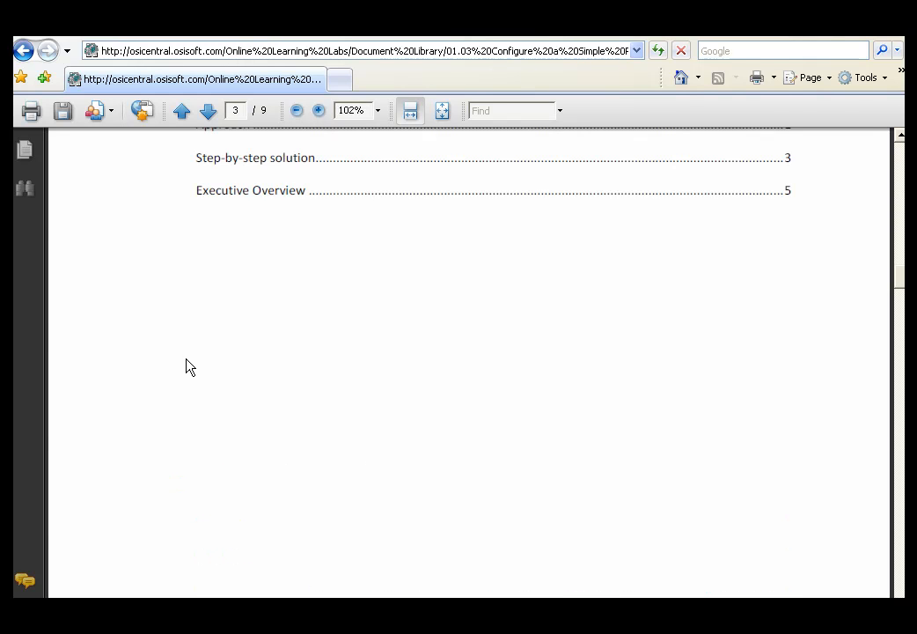
scroll(188, 366, down, 3)
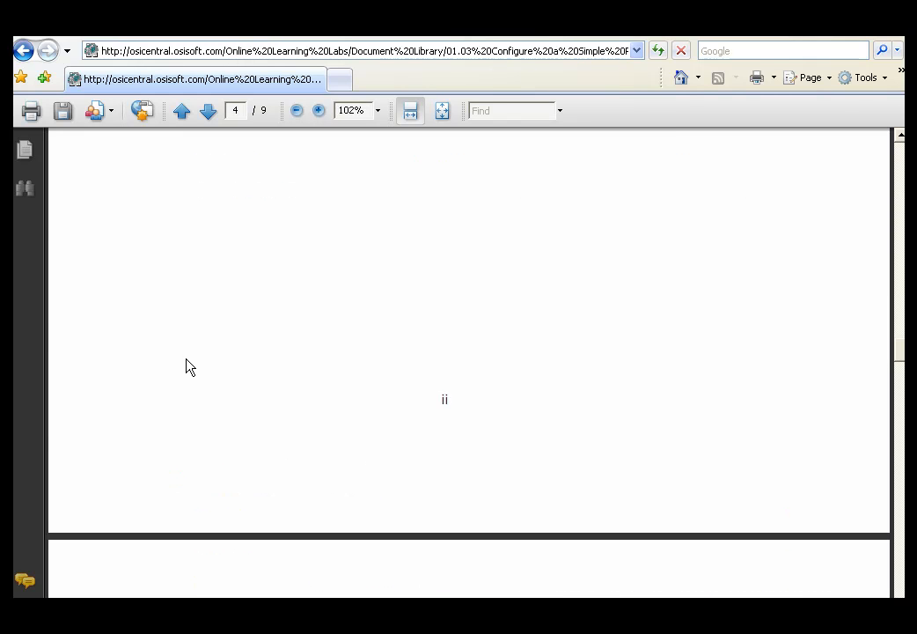
click(233, 110)
text(9)
key(Return)
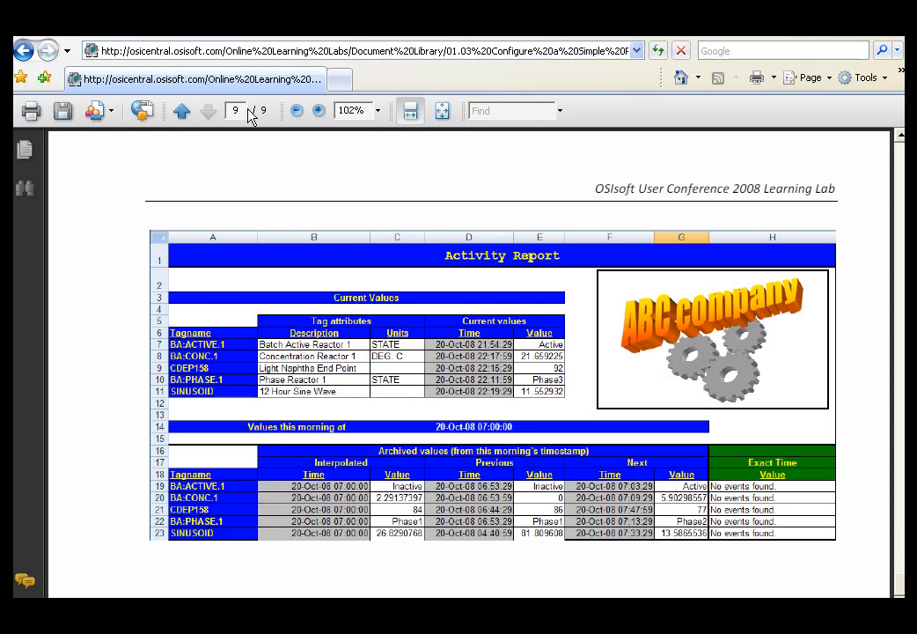
scroll(357, 137, down, 5)
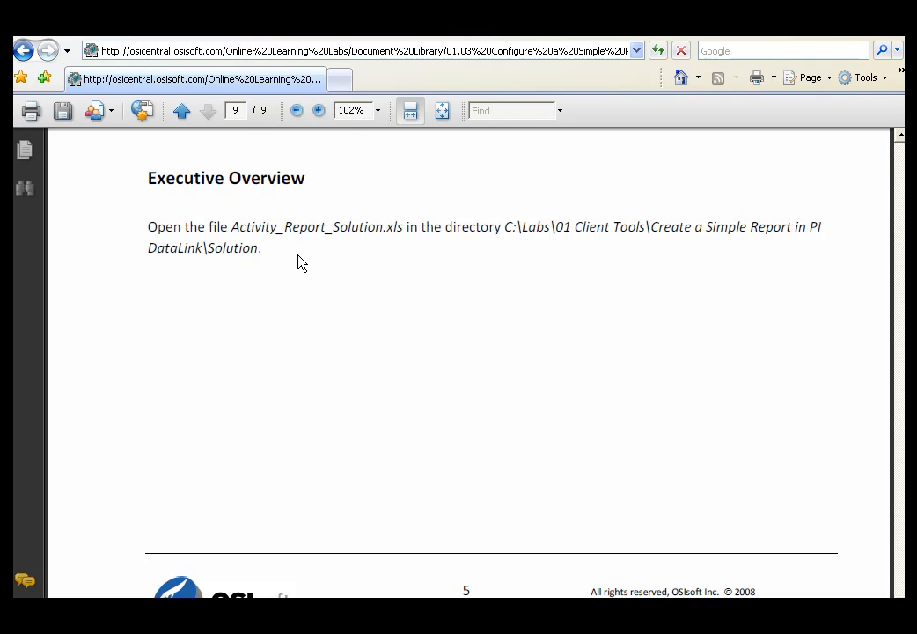
Return to the table of contents on page 3 of the lab PDF and look through the pages that follow
click(235, 110)
text(3)
key(Return)
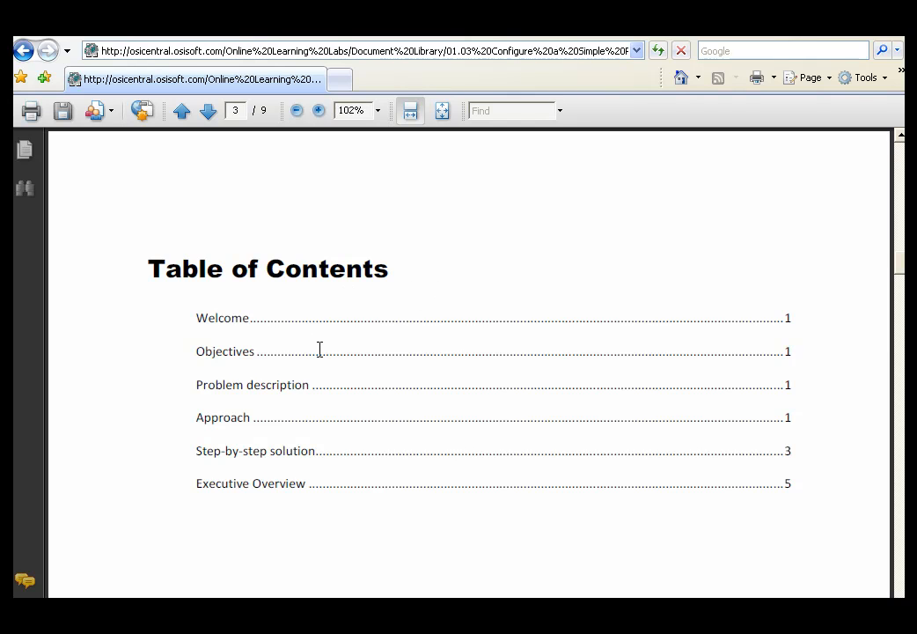
scroll(320, 352, down, 10)
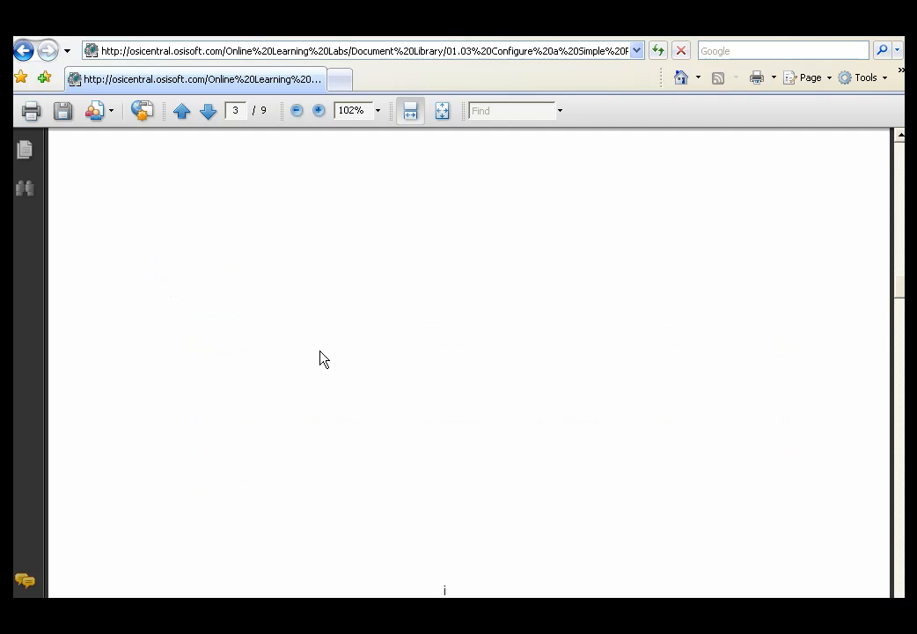
scroll(320, 359, down, 10)
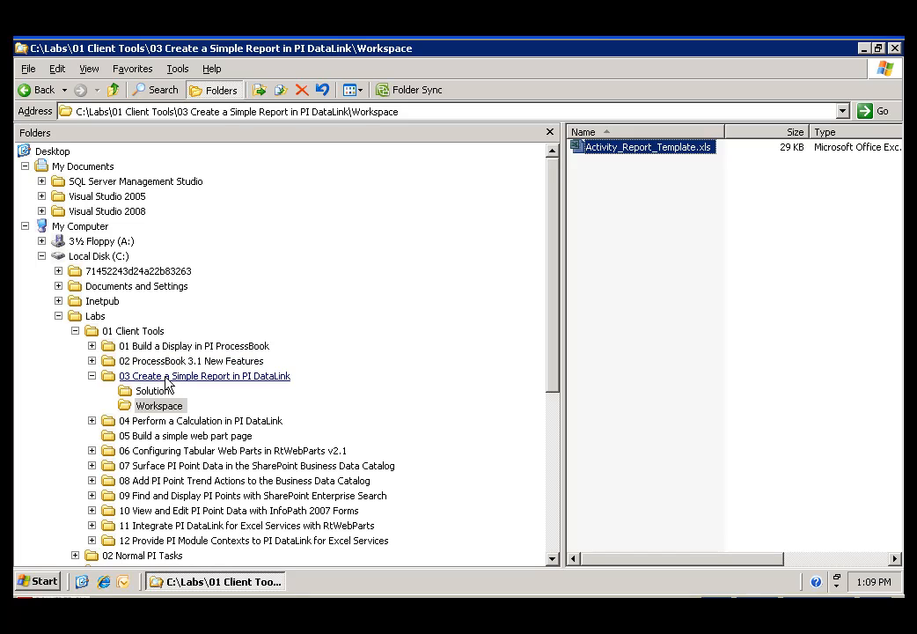
View Activity_Report_Solution.xls from the Solution folder of lab 03, and close it without saving
click(153, 391)
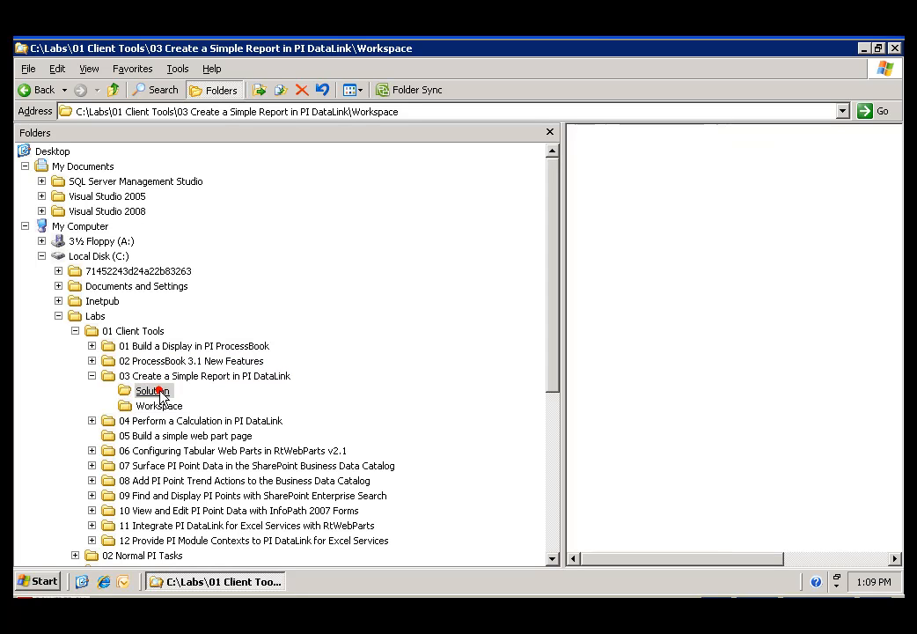
double_click(607, 148)
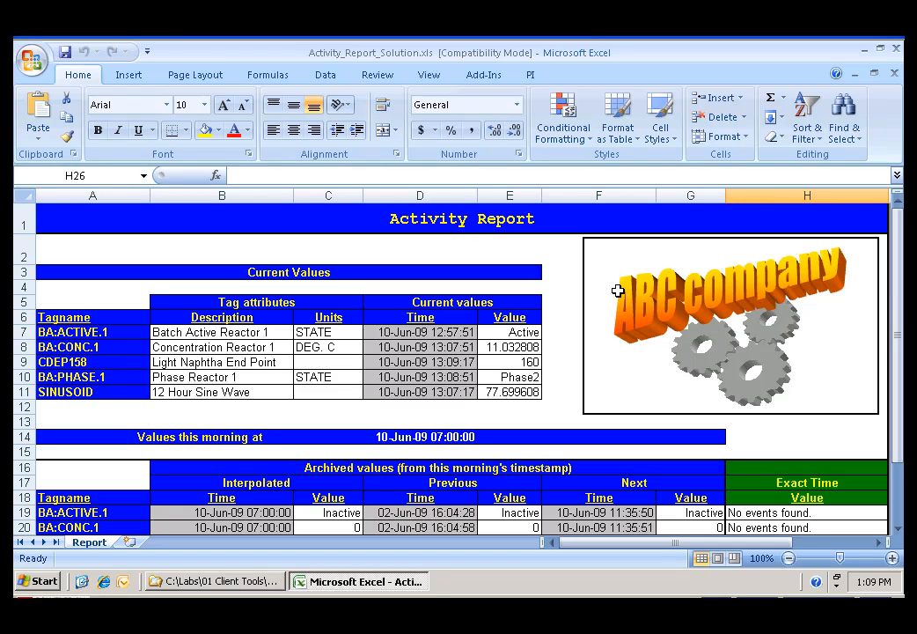
click(894, 73)
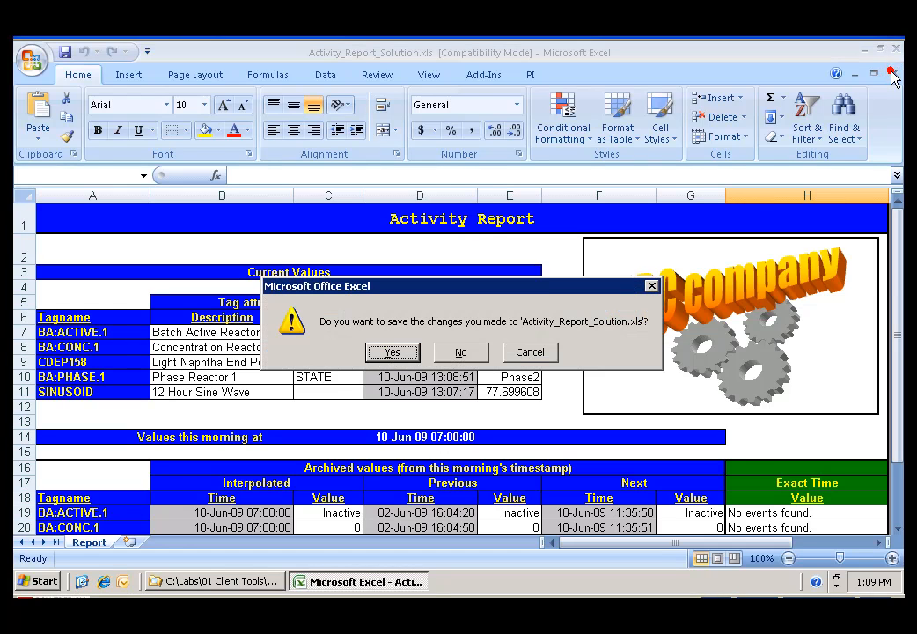
click(477, 353)
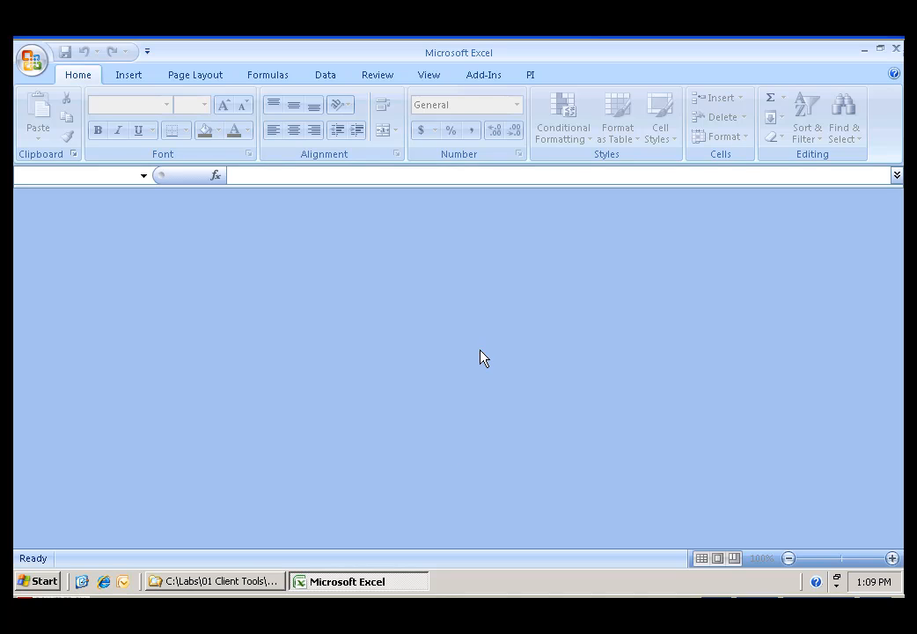
Switch to Windows Explorer and open Activity_Report_Template.xls from the lab's Workspace folder
click(278, 580)
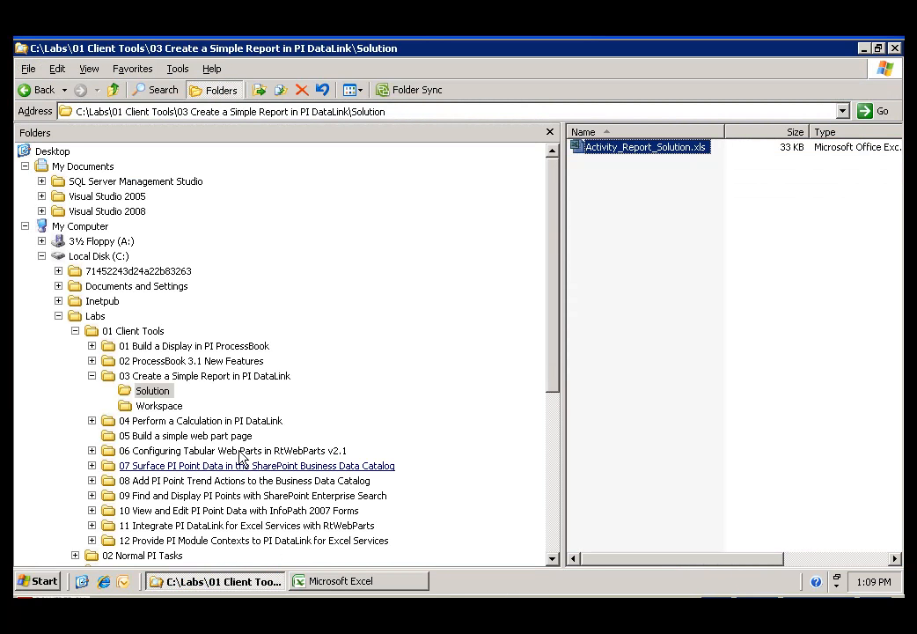
click(172, 406)
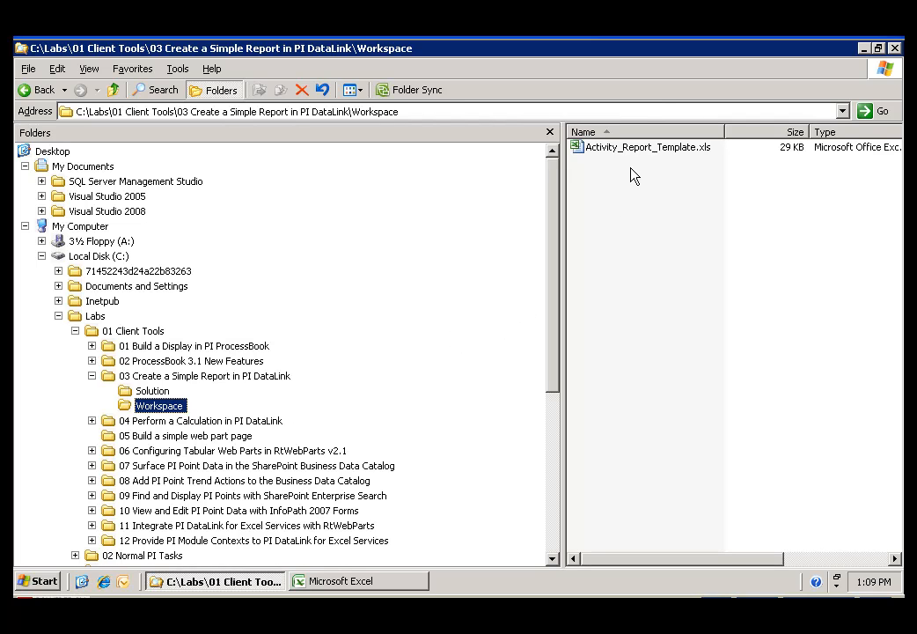
double_click(646, 149)
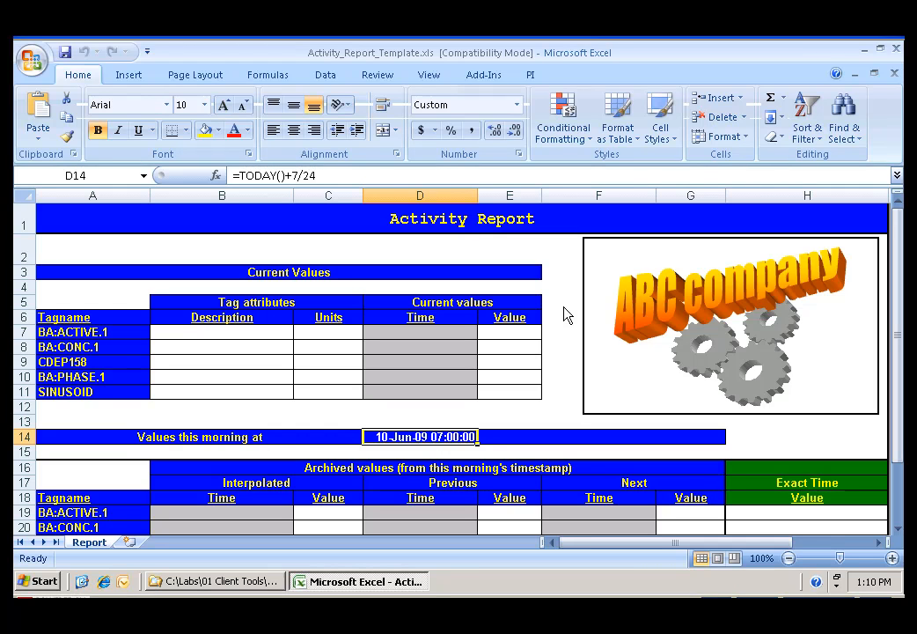
Open the PI Tag Attributes function and reference cell A7 (BA:ACTIVE.1) as its tagname
click(457, 437)
click(530, 77)
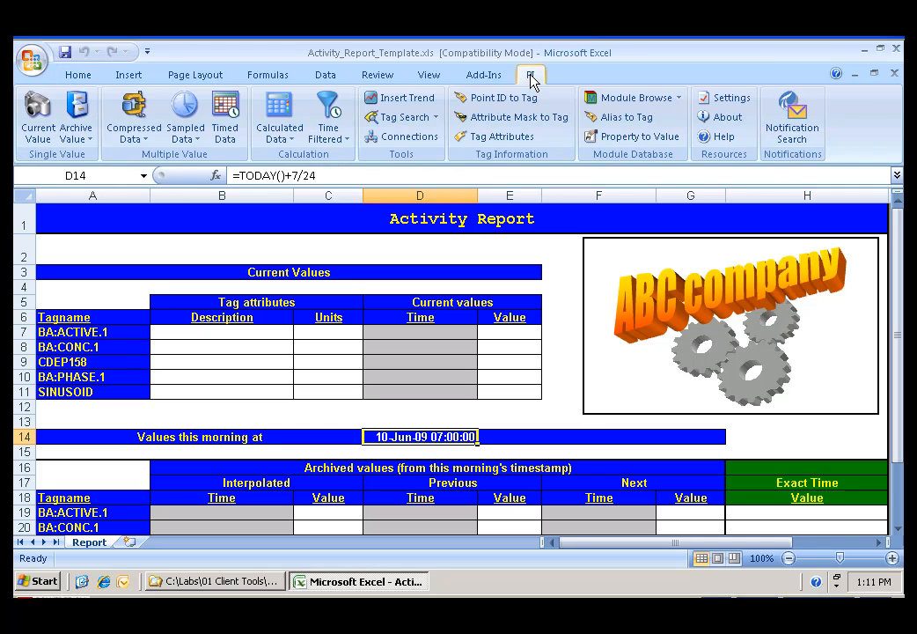
click(503, 138)
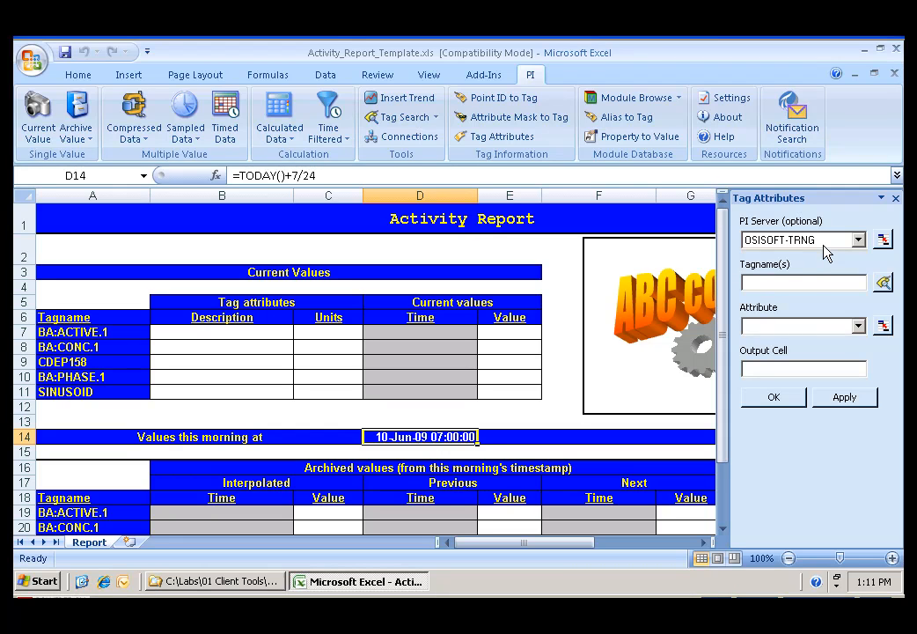
click(794, 282)
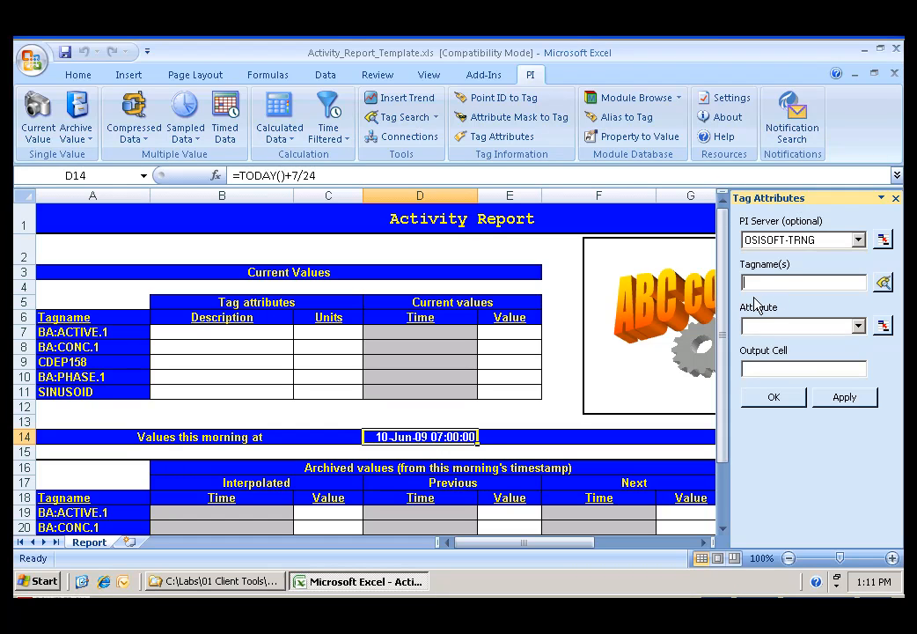
click(103, 336)
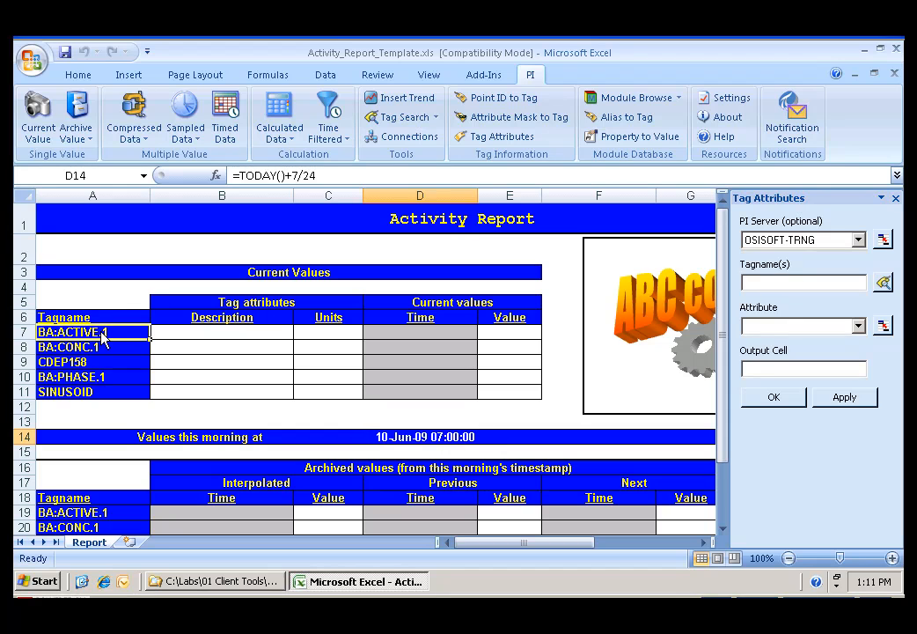
Choose descriptor as the attribute to retrieve for the BA:ACTIVE.1 tag
click(858, 326)
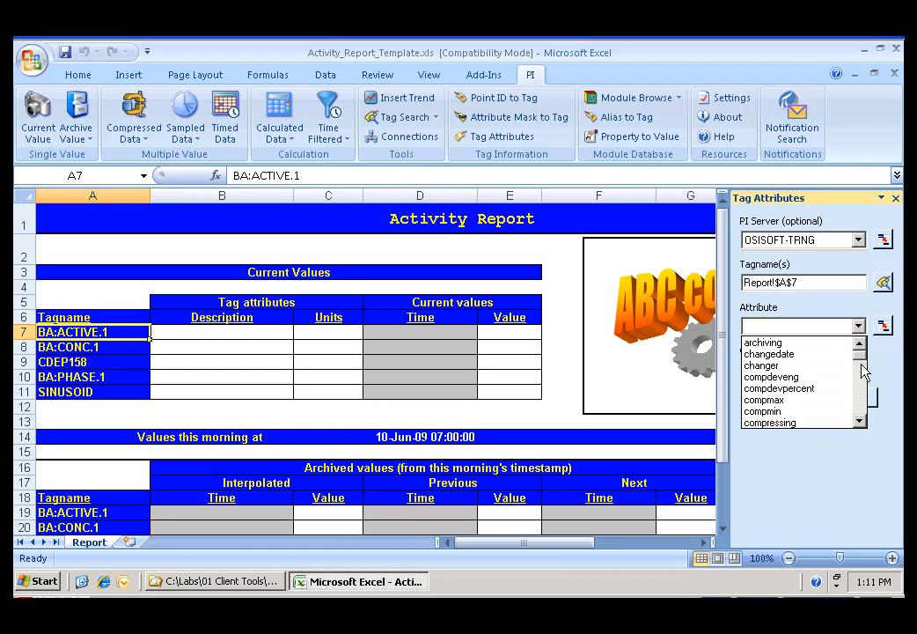
click(859, 419)
click(860, 419)
click(860, 419)
click(860, 419)
click(860, 419)
click(860, 419)
click(860, 419)
click(860, 419)
click(859, 419)
click(790, 401)
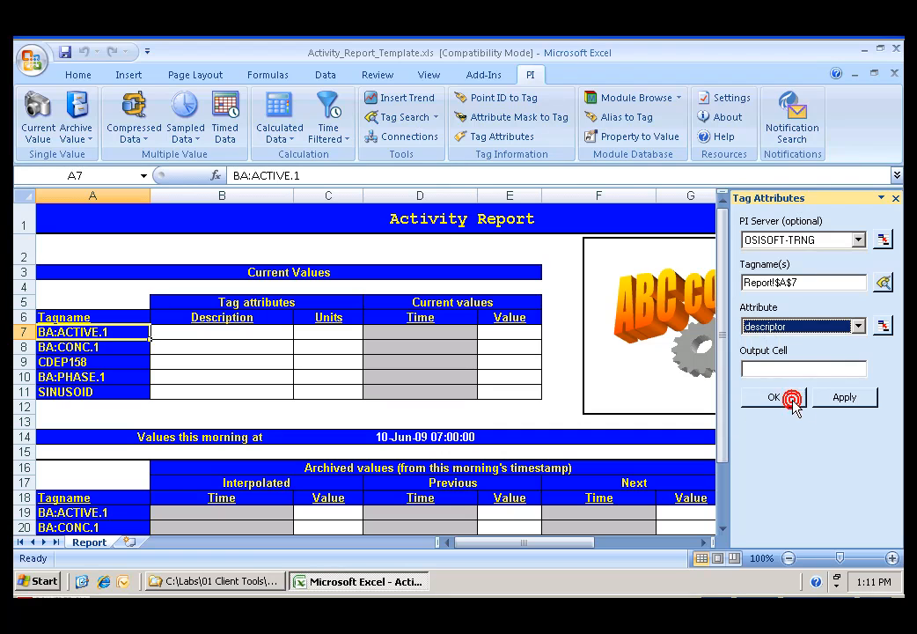
Output the tag's descriptor to cell B7, and re-enter its PITagAtt formula as an array formula
click(763, 370)
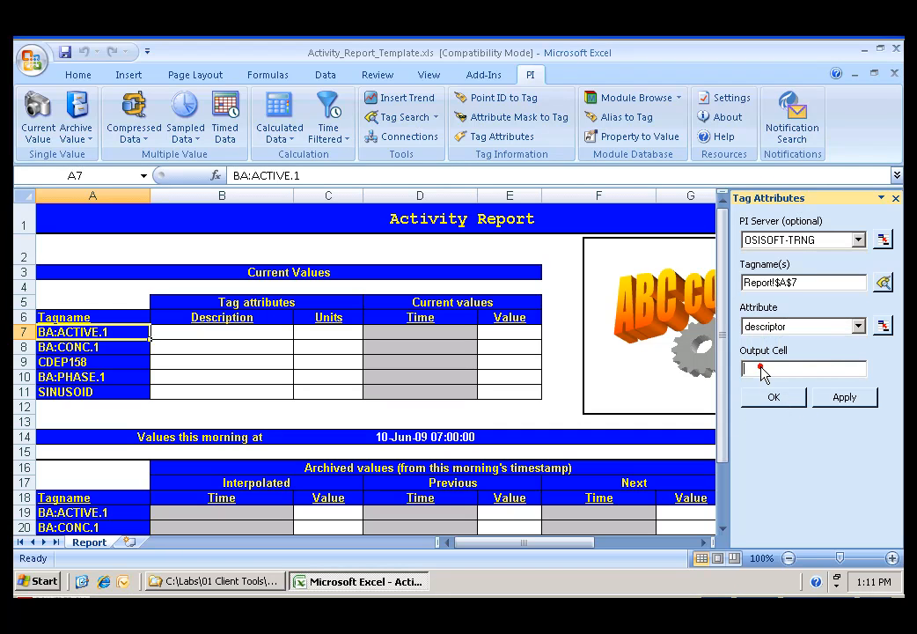
click(242, 339)
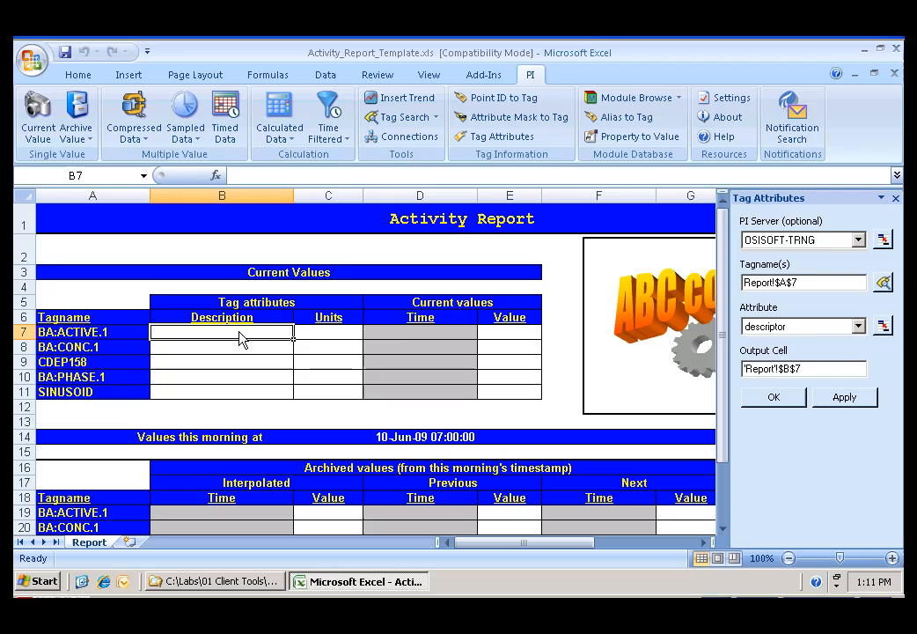
click(829, 400)
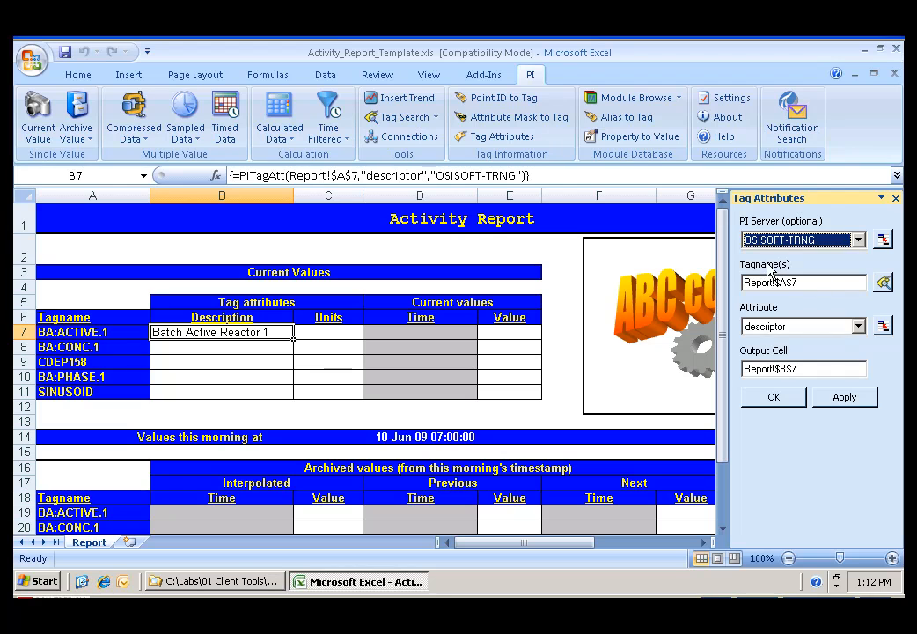
click(535, 176)
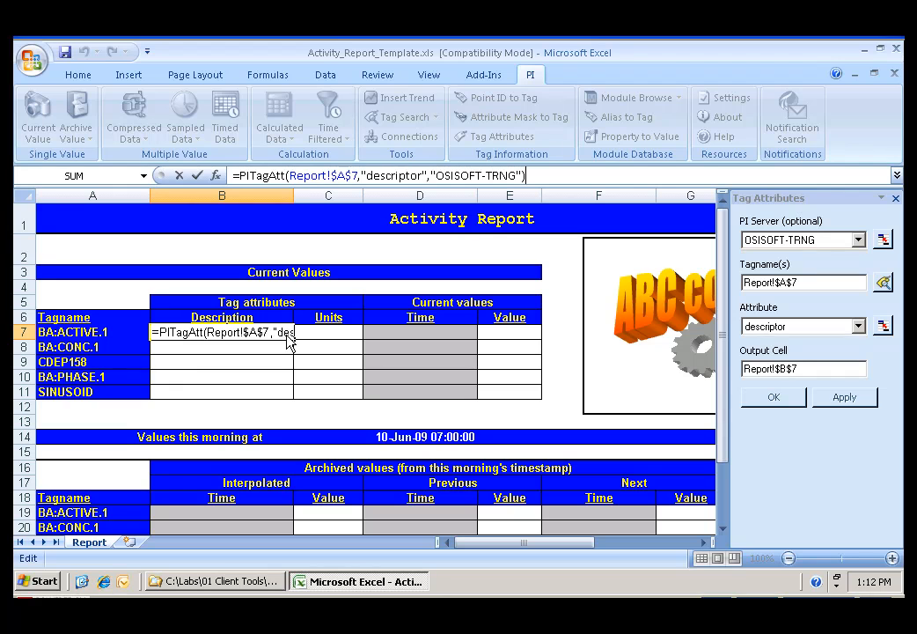
key(ctrl+shift+Return)
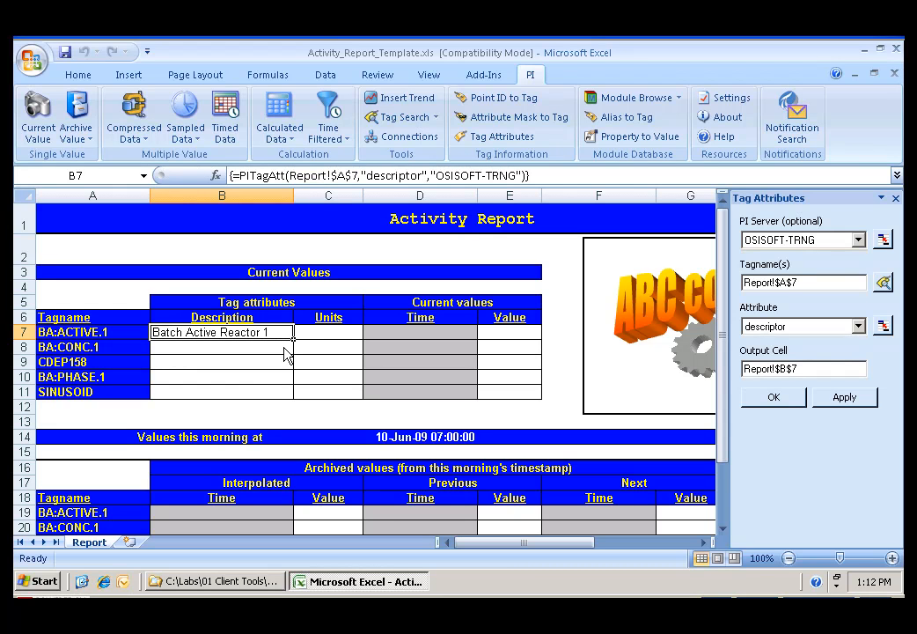
Replace the tagname reference in Tag Attributes with the range A7:A11 covering all five tags
click(138, 349)
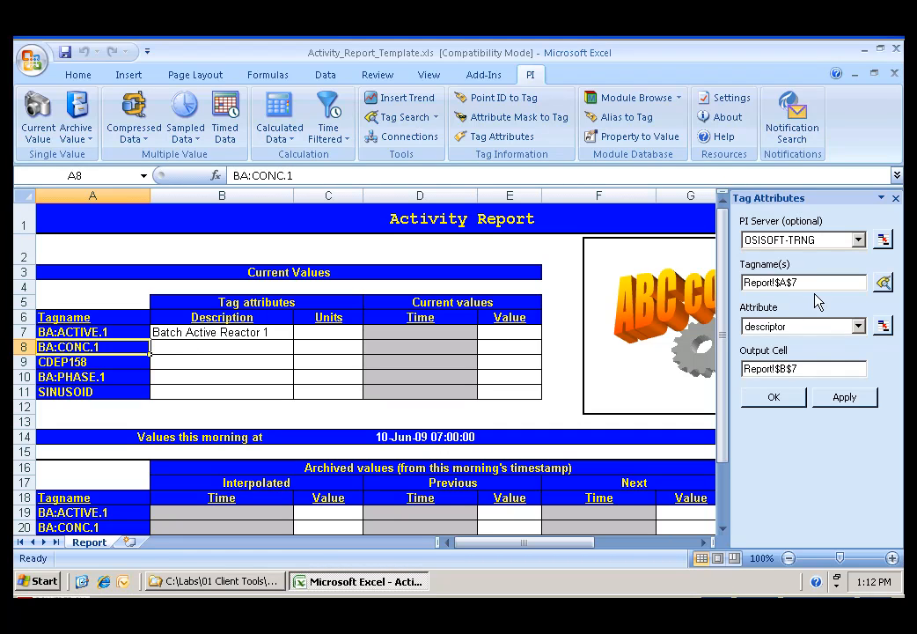
key(Up)
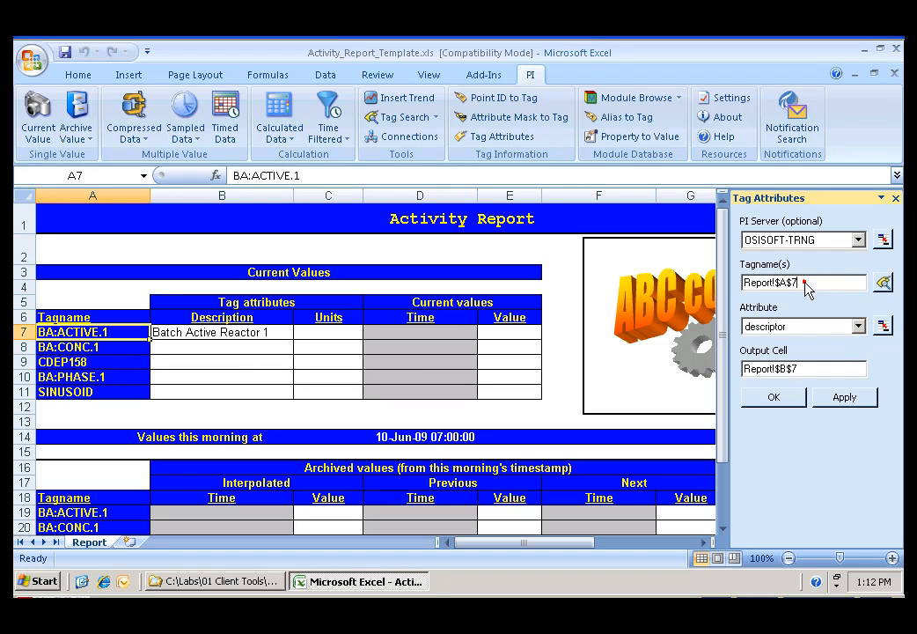
drag(805, 284, 729, 283)
drag(131, 342, 150, 382)
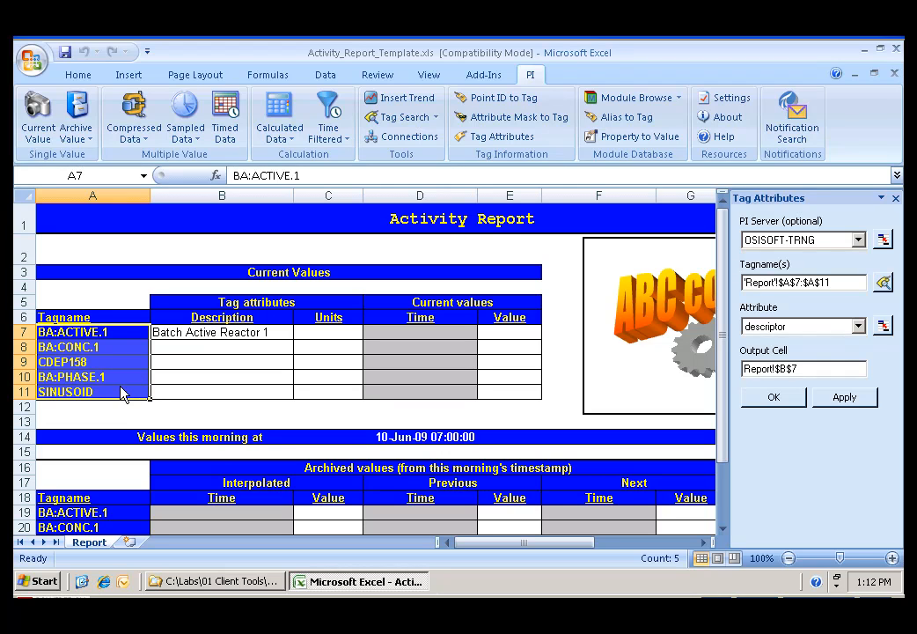
Retrieve the descriptor attribute of the five tags into the Description cells B7:B11
click(858, 327)
click(830, 344)
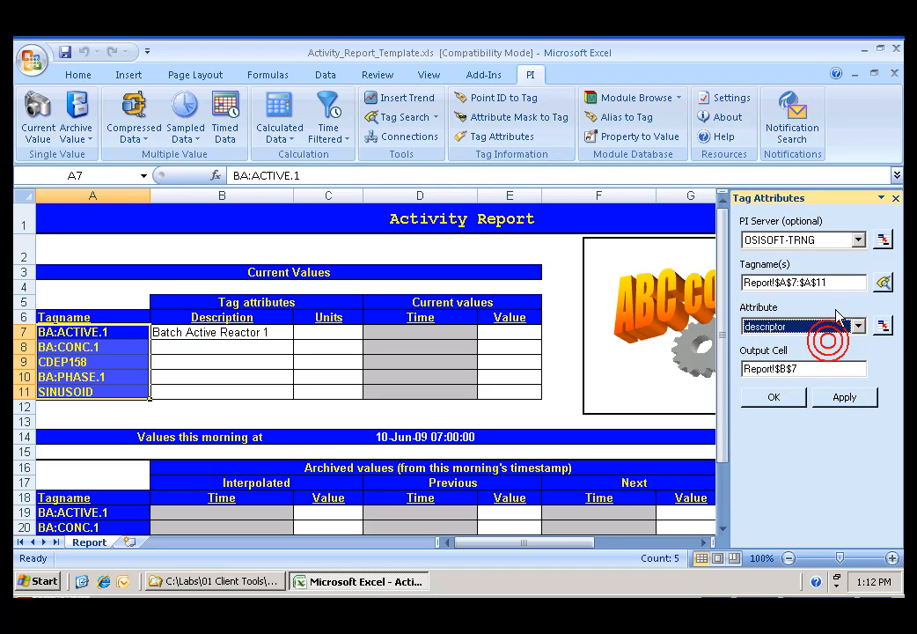
click(810, 369)
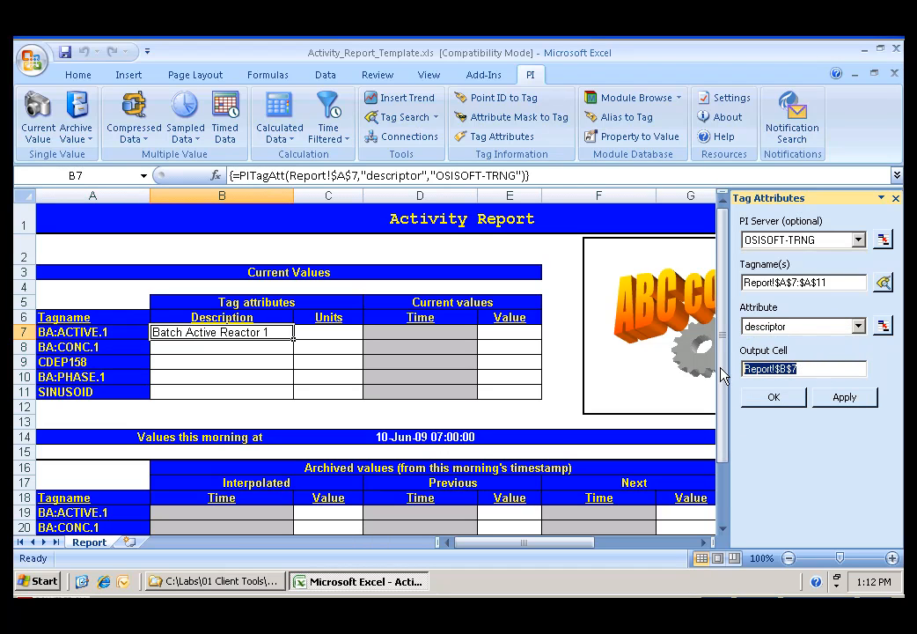
click(248, 332)
drag(249, 342, 247, 399)
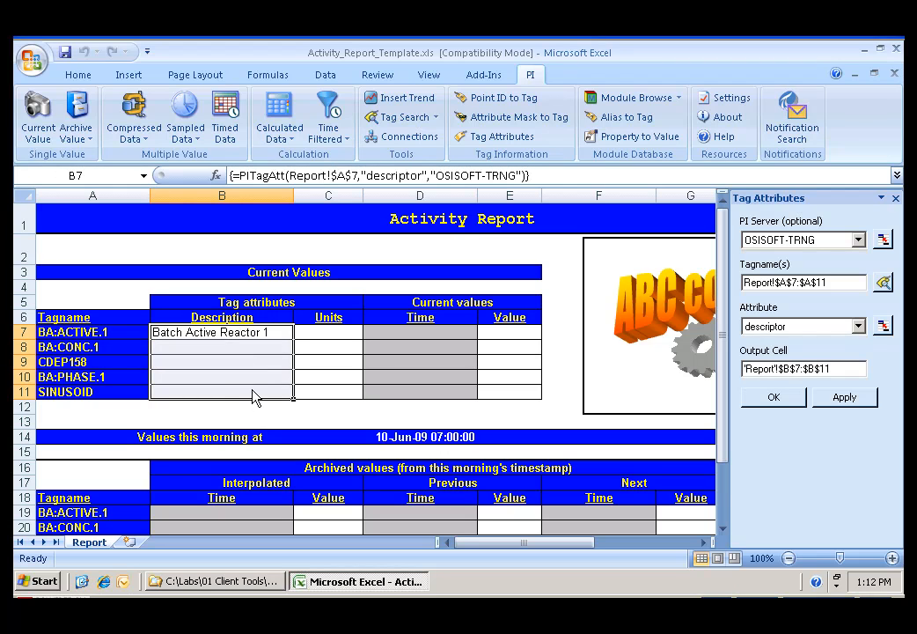
click(861, 397)
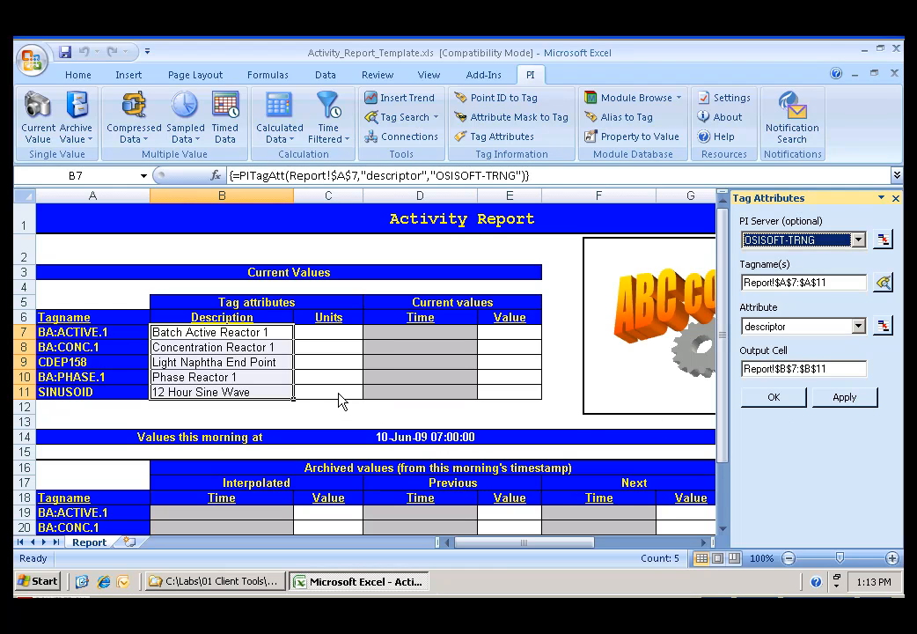
Retrieve the engunits attribute of the five tags in A7:A11 into the Units cells C7:C11
click(335, 333)
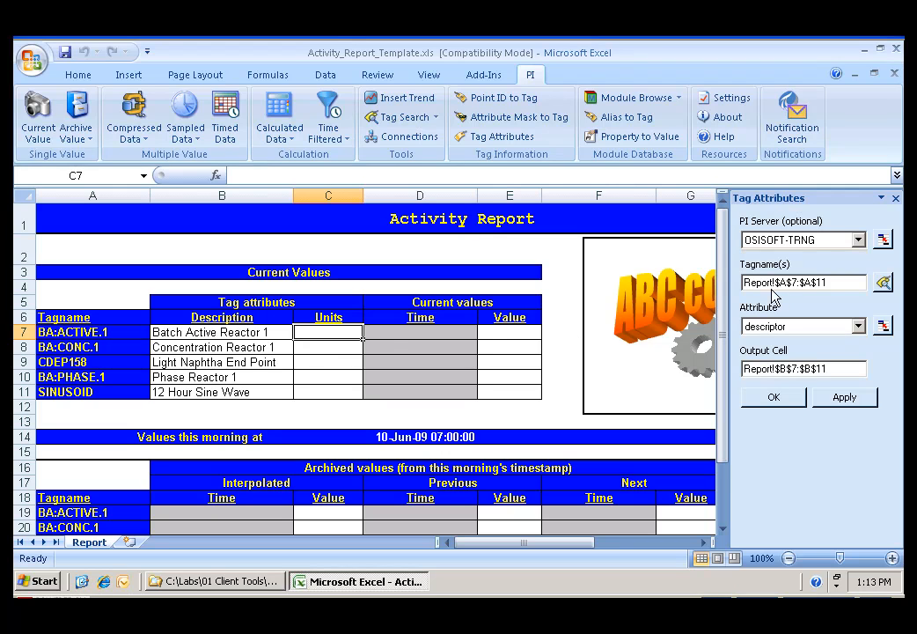
click(858, 326)
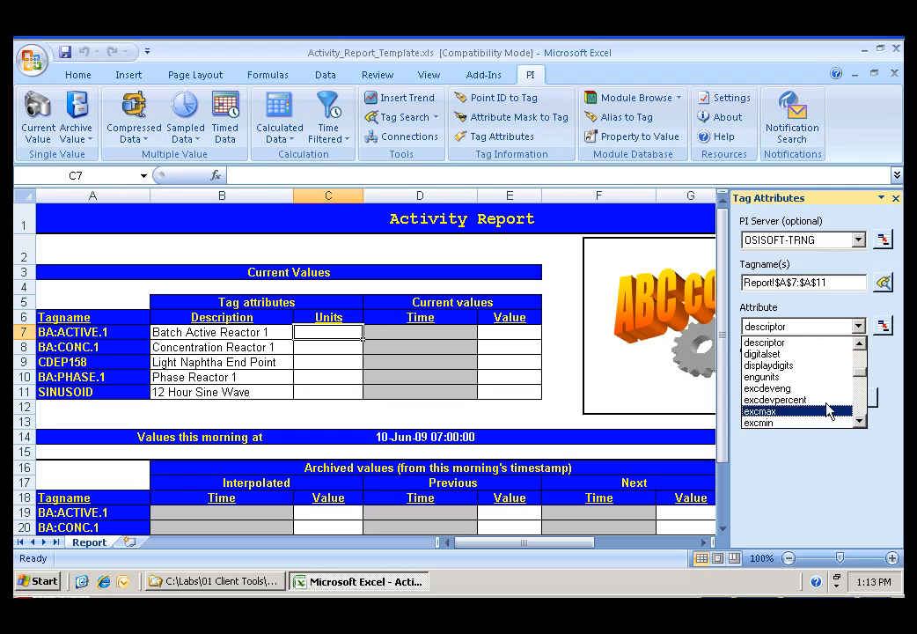
click(775, 378)
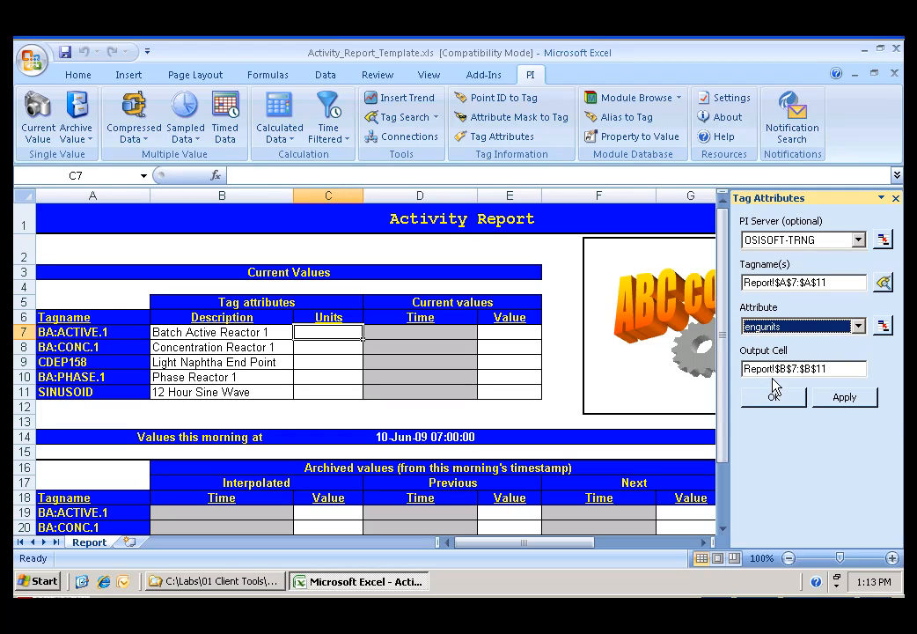
click(833, 370)
drag(832, 370, 743, 376)
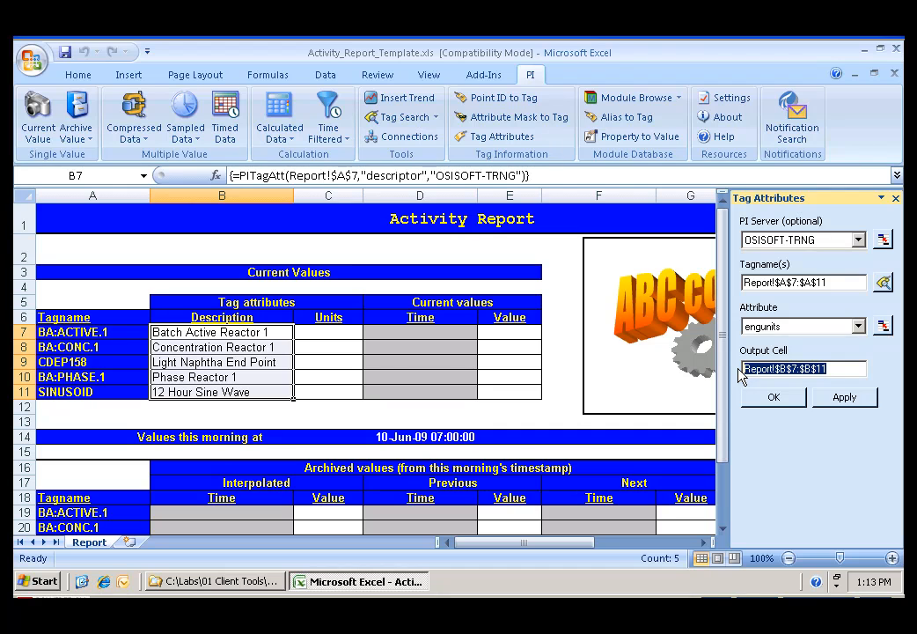
click(333, 342)
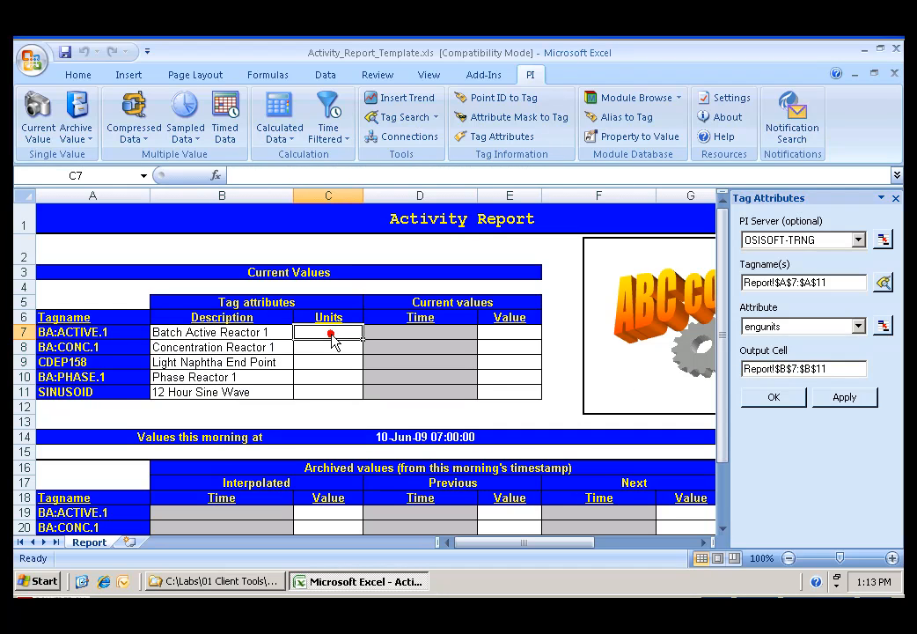
drag(332, 341, 327, 397)
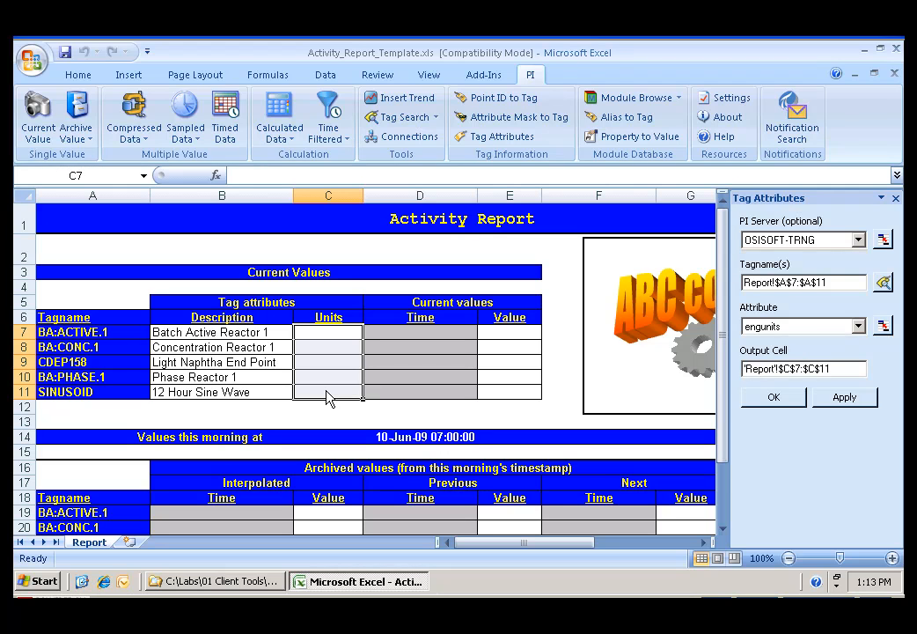
click(821, 397)
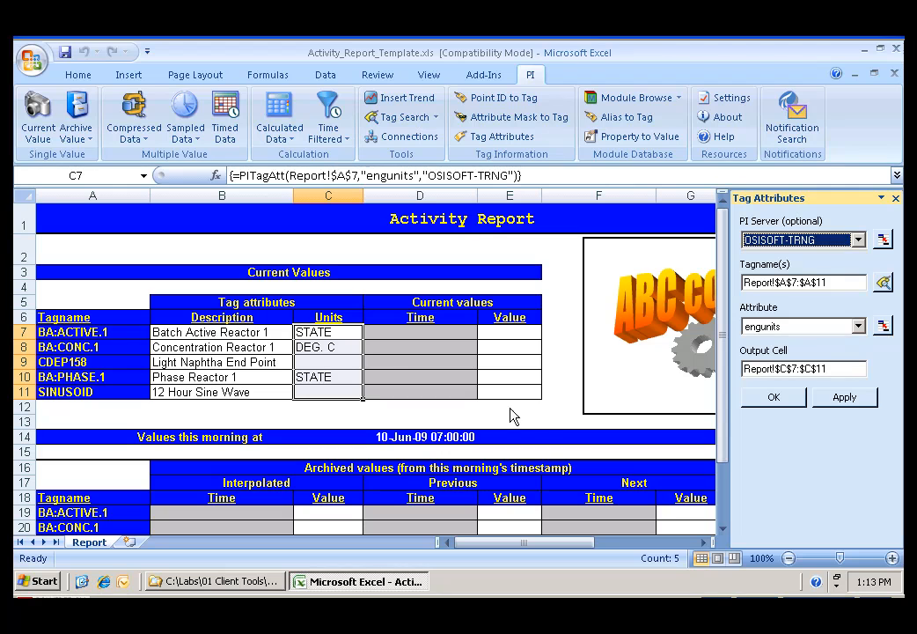
click(334, 407)
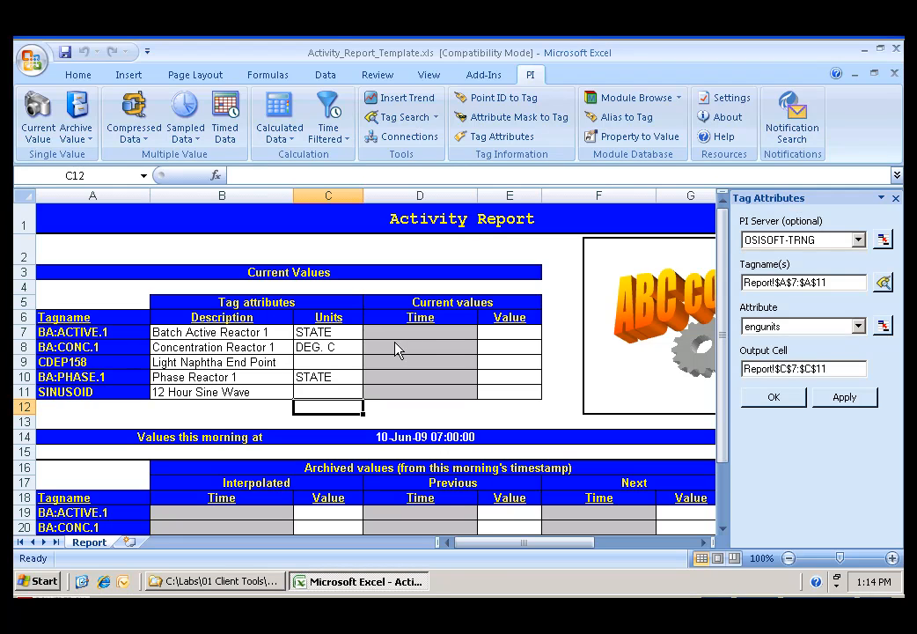
Retrieve the current values of the tags in A7:A11 with output range D7:D11 and the time at left option
click(416, 336)
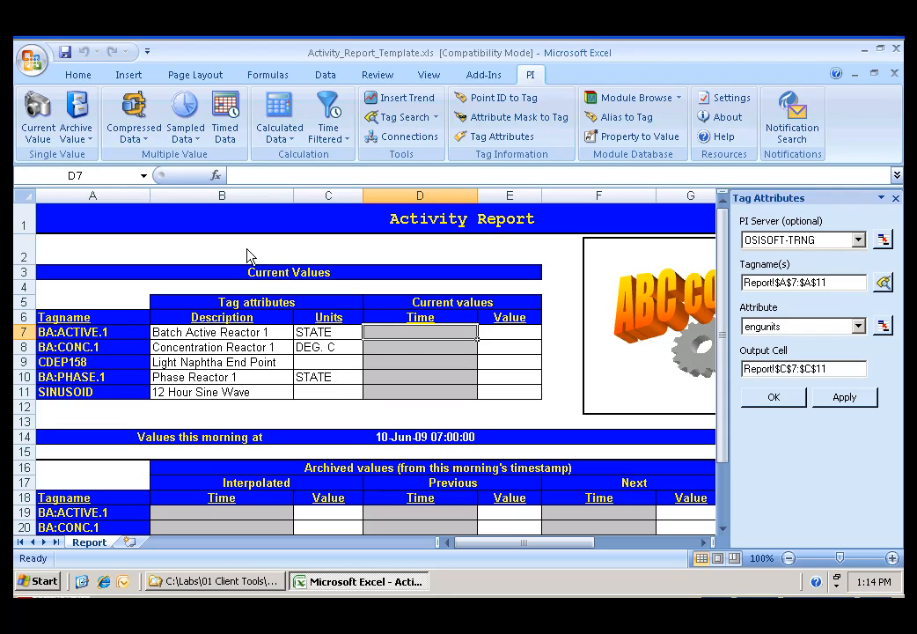
click(35, 113)
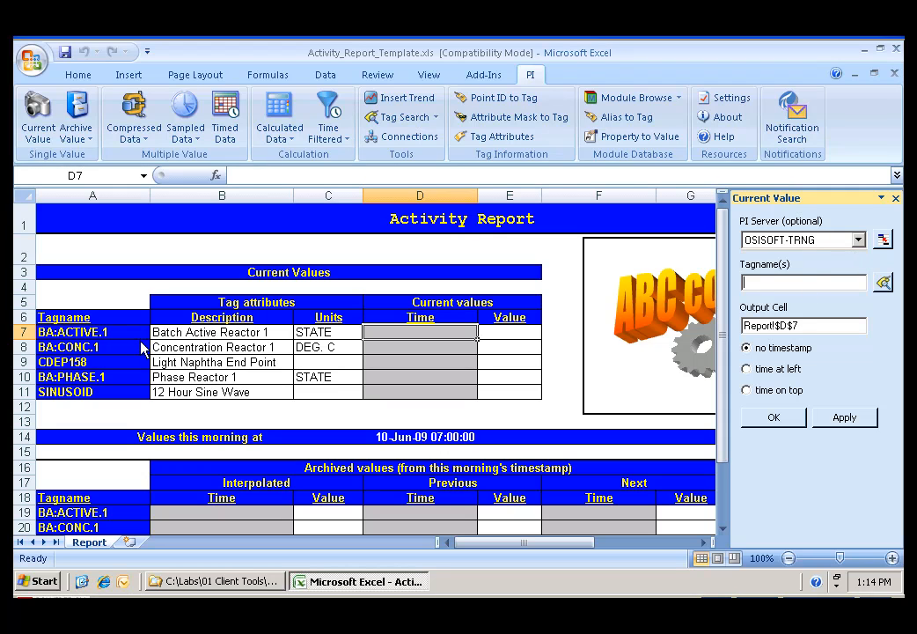
drag(123, 334, 126, 399)
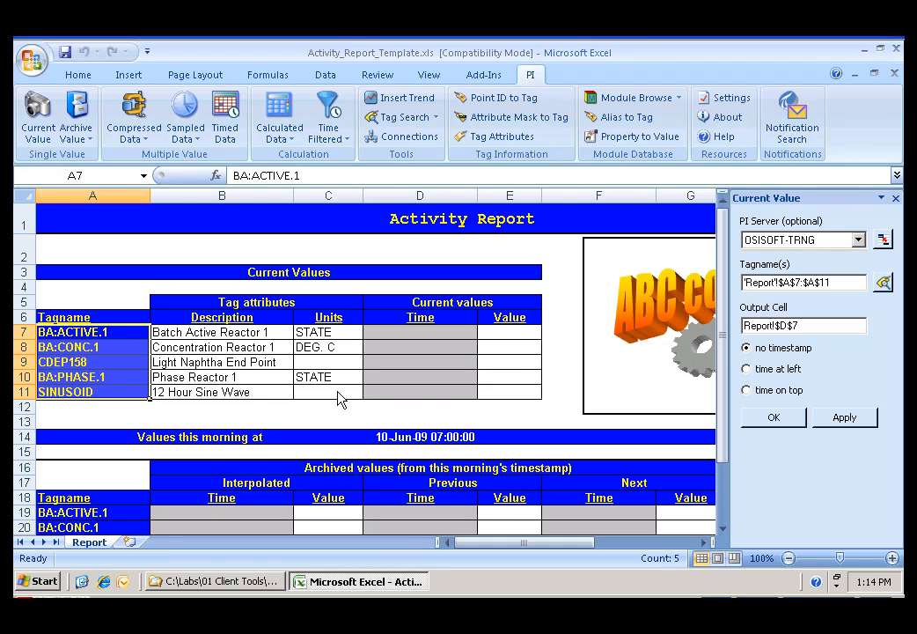
click(805, 325)
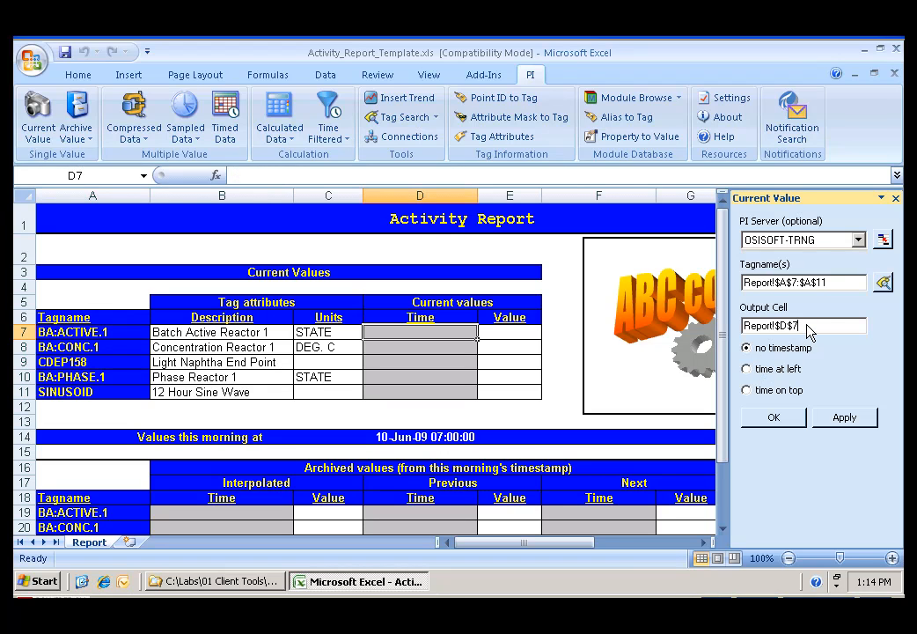
drag(807, 331, 704, 339)
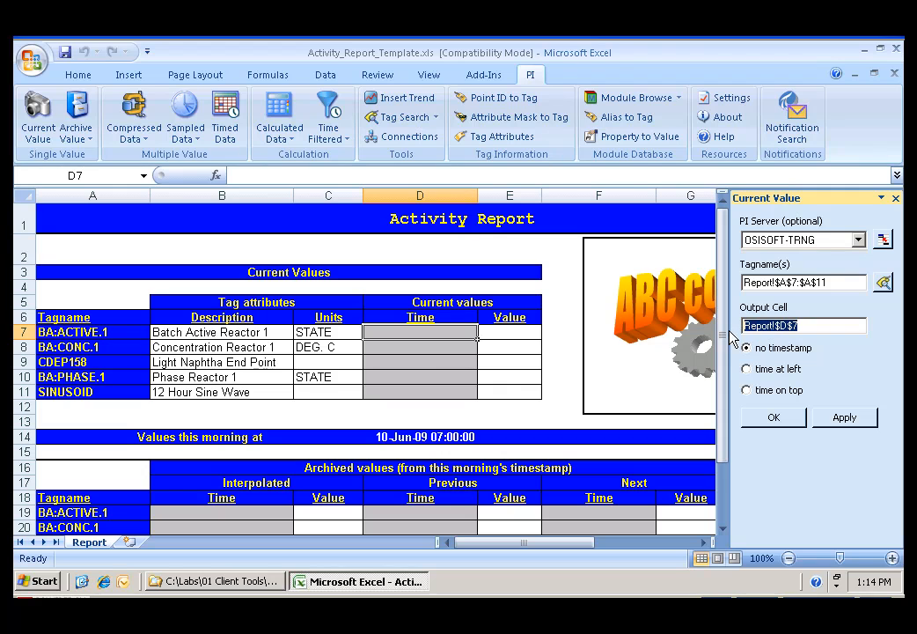
drag(423, 337, 420, 398)
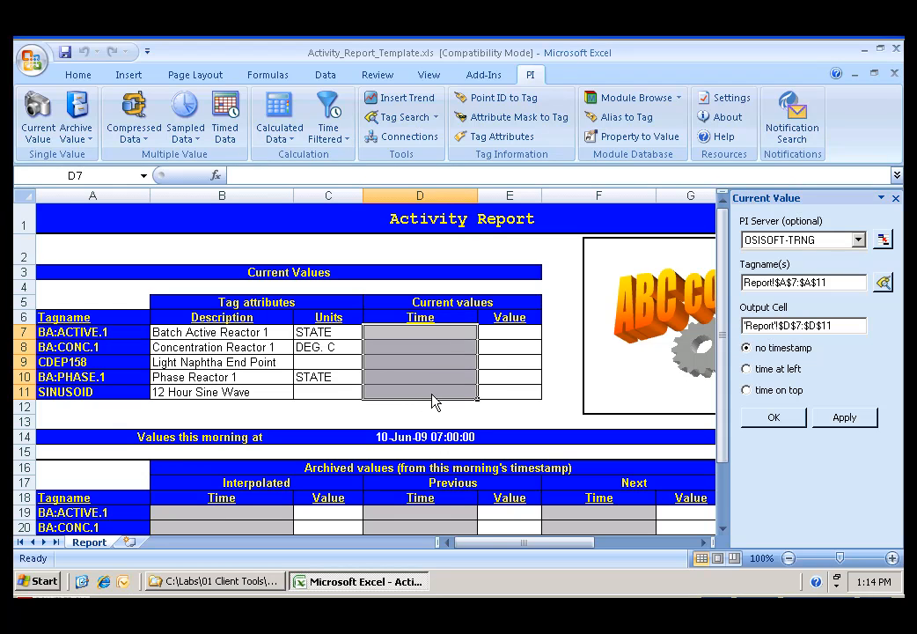
click(747, 371)
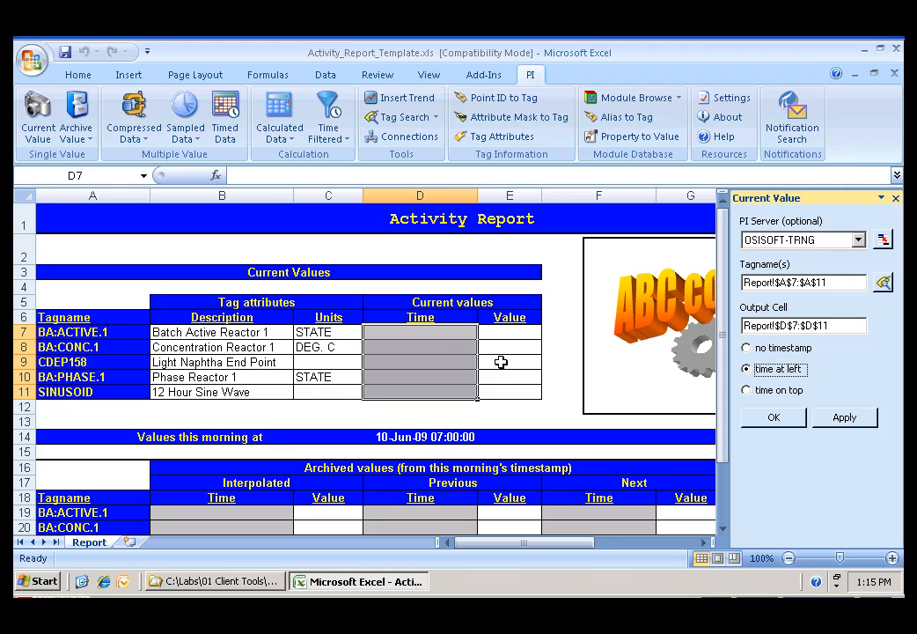
click(841, 418)
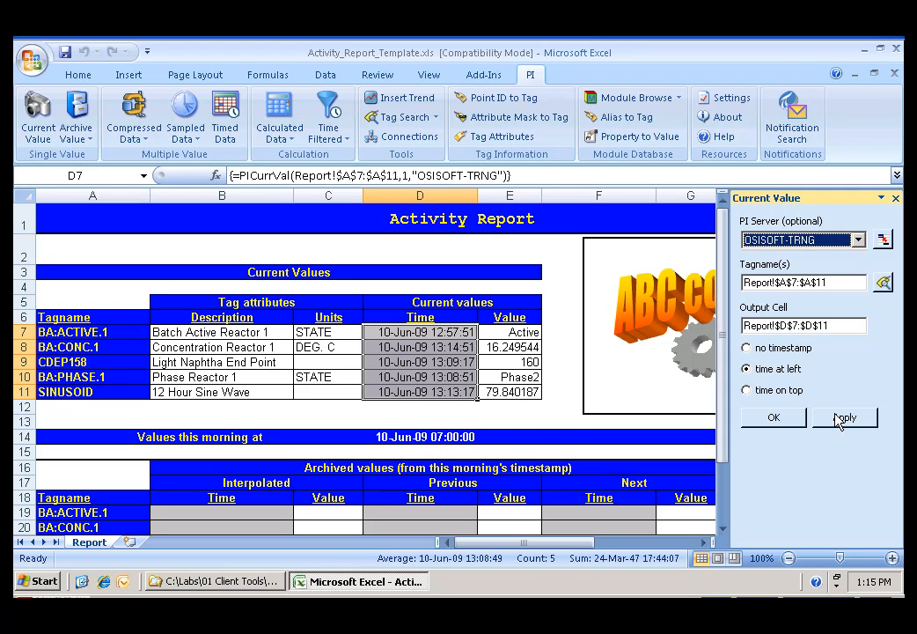
click(490, 412)
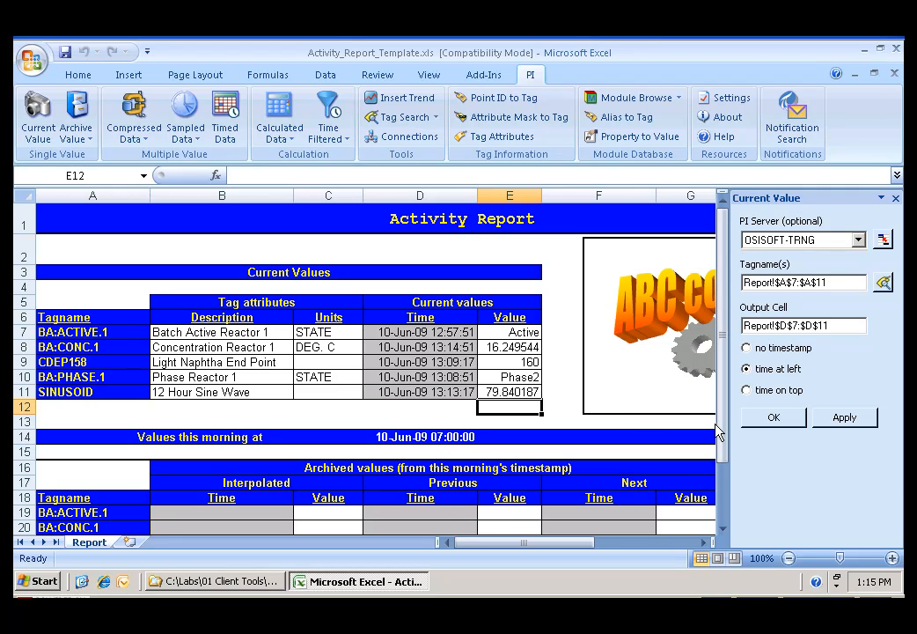
Set up an Archive Value query for the tags in A19:A23 at the D14 timestamp with interpolated retrieval mode
drag(717, 431, 721, 477)
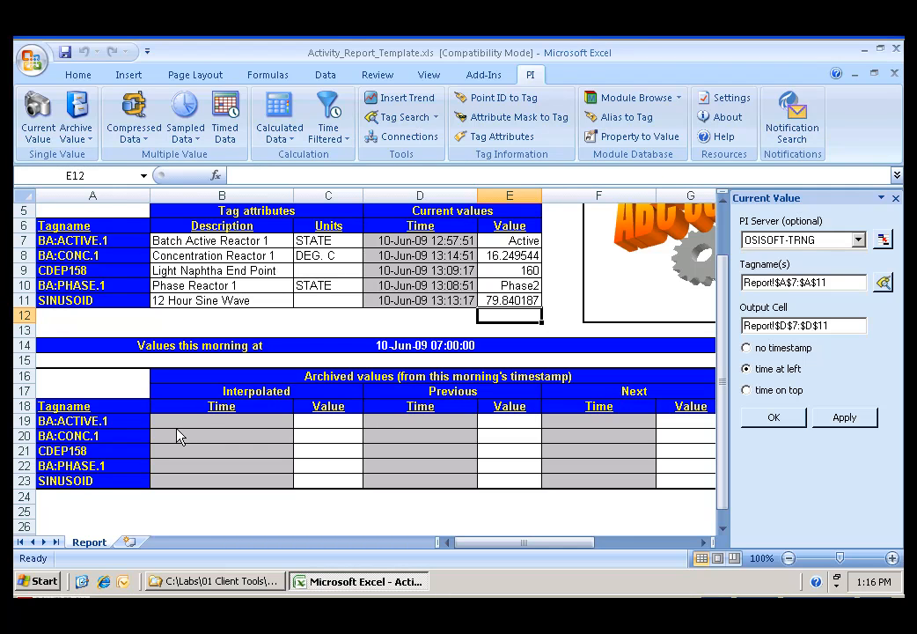
click(78, 110)
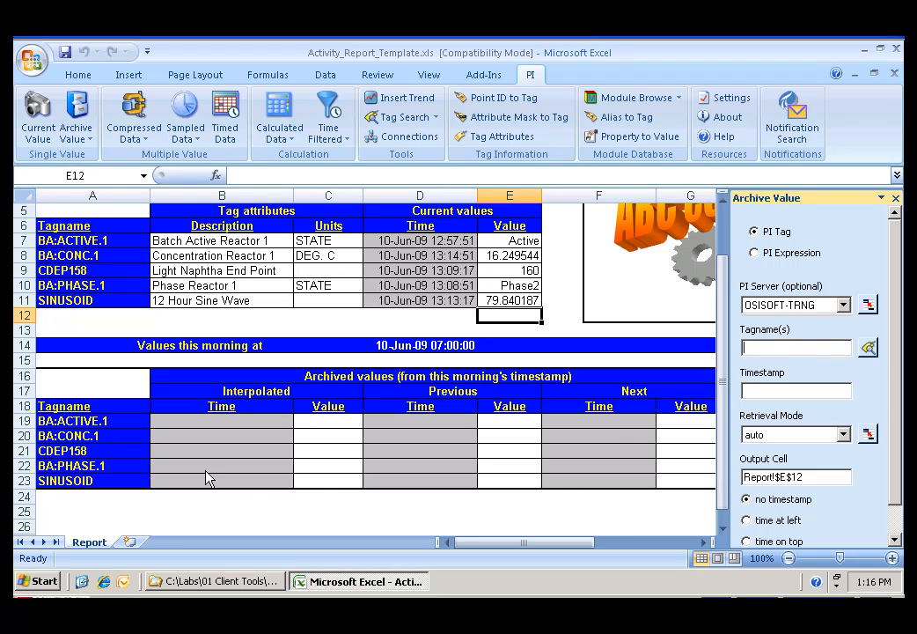
drag(121, 428, 121, 490)
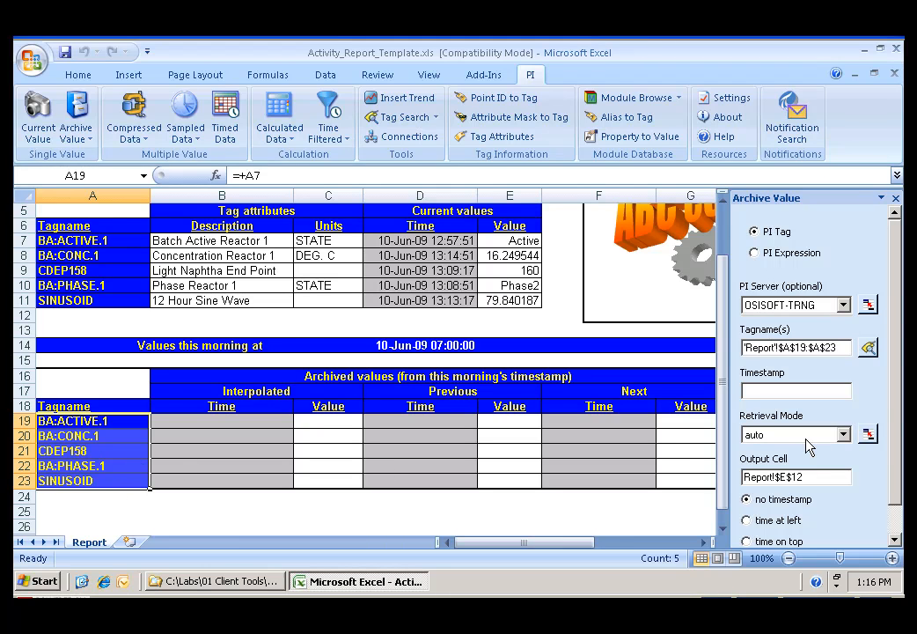
click(766, 389)
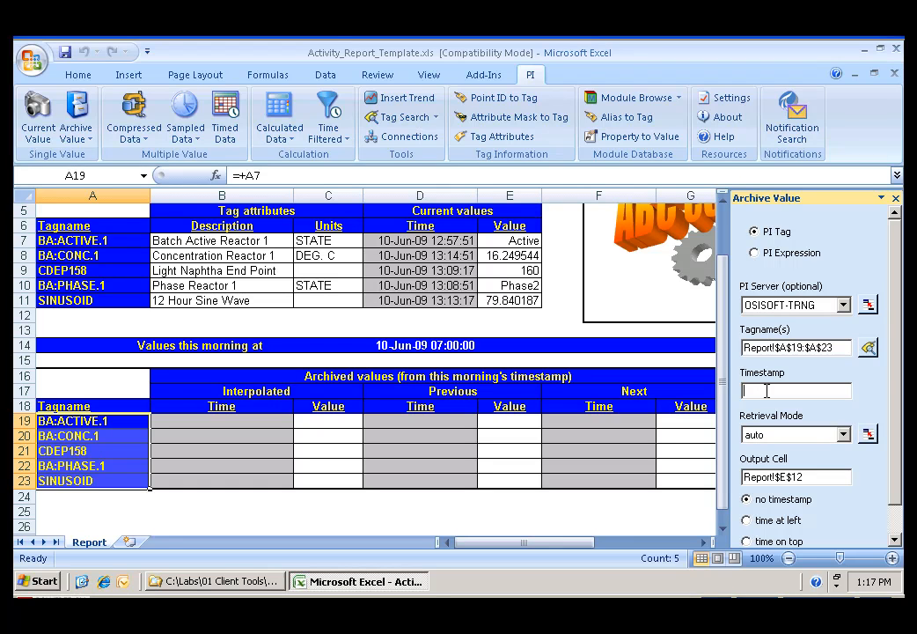
click(431, 349)
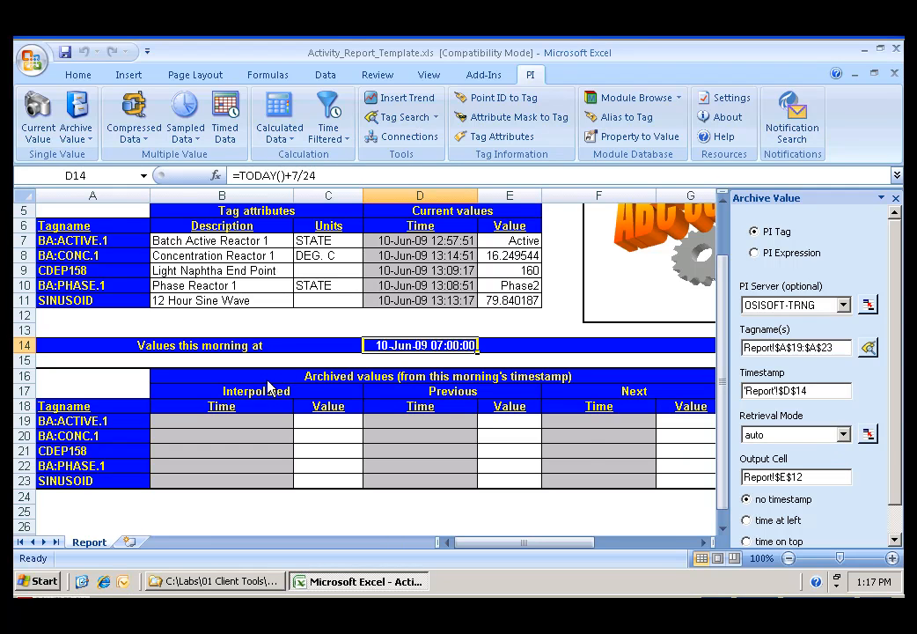
click(844, 435)
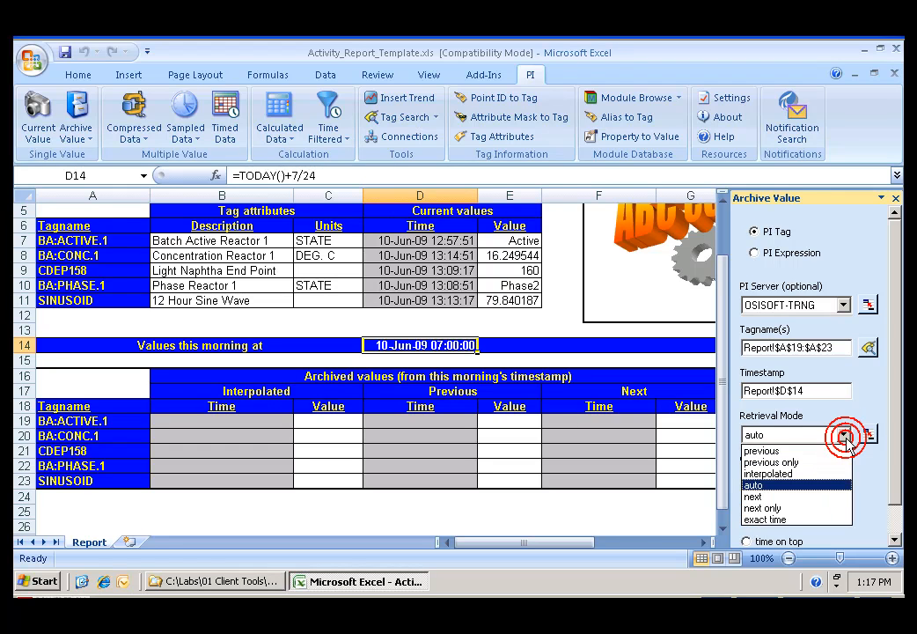
click(812, 474)
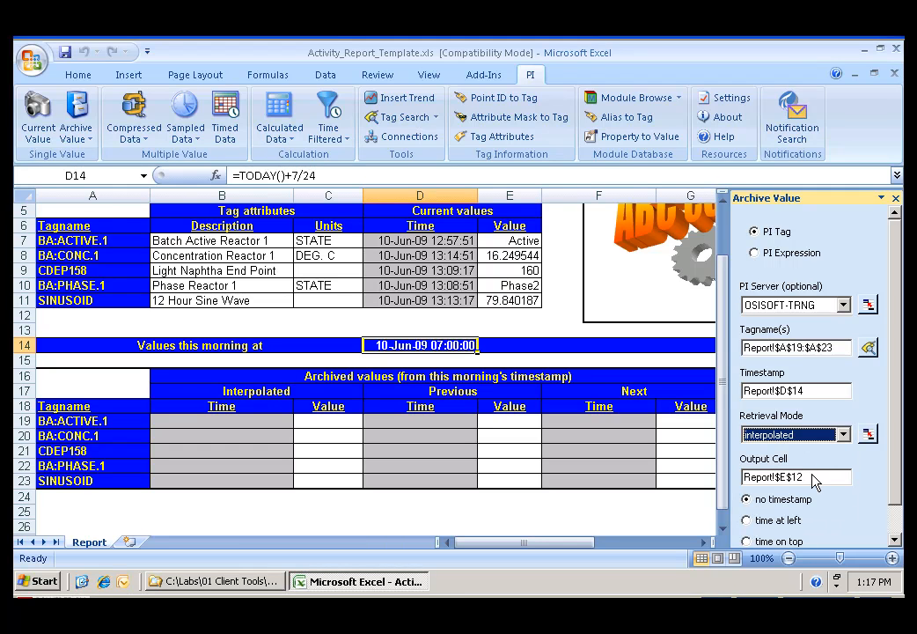
Output the interpolated archive values to B19:B23 with the time at left option
drag(810, 478, 695, 513)
drag(231, 426, 231, 486)
click(748, 521)
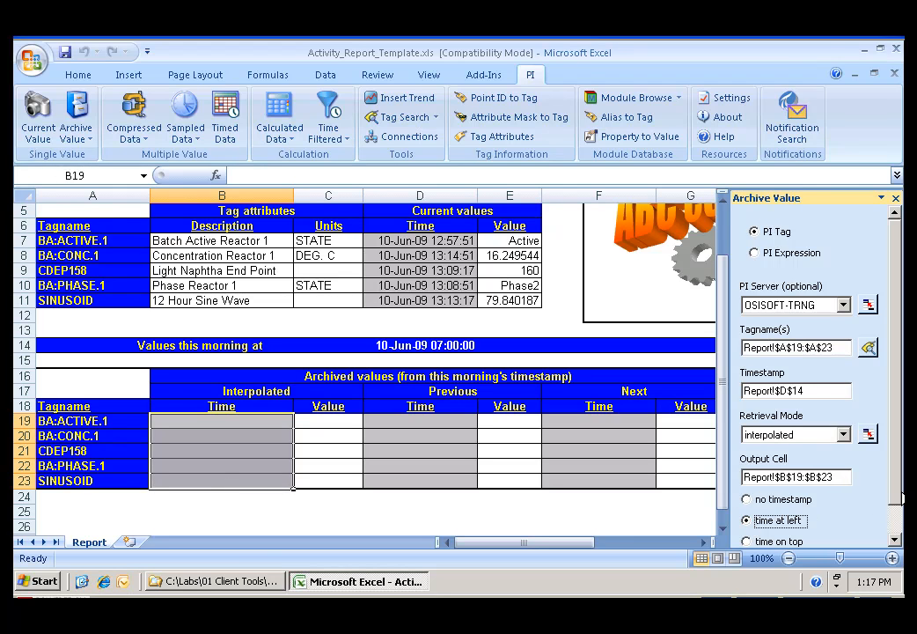
click(898, 535)
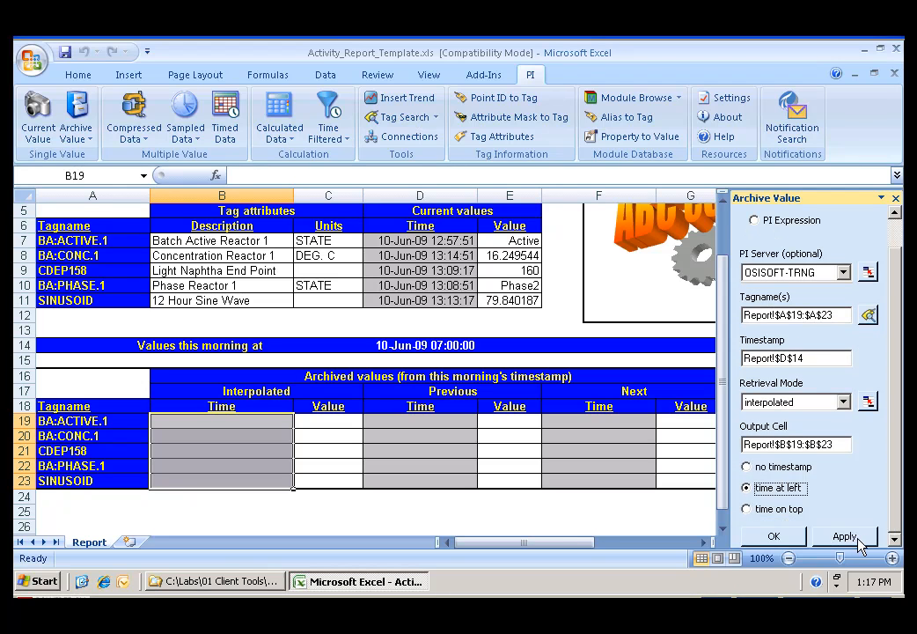
click(847, 536)
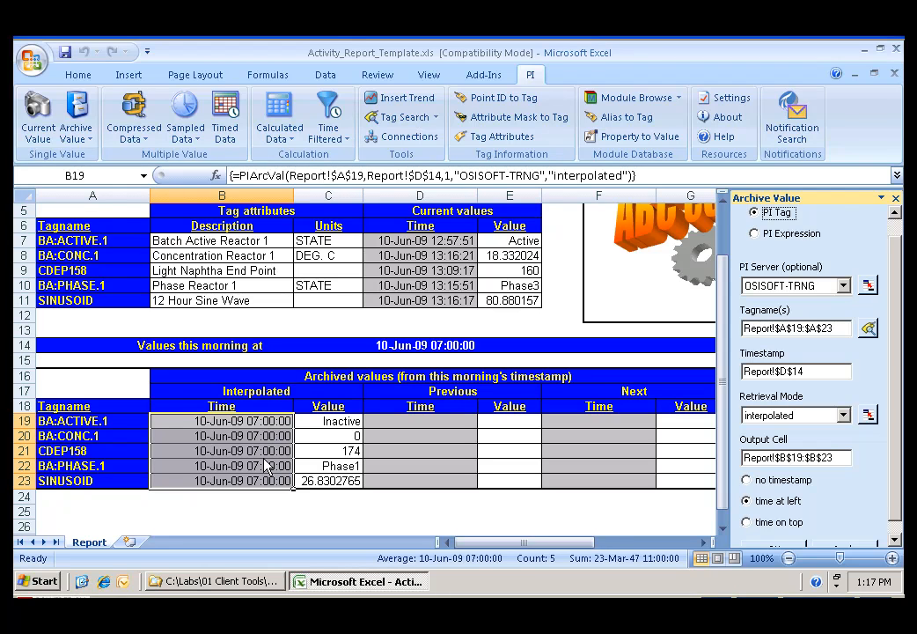
click(353, 421)
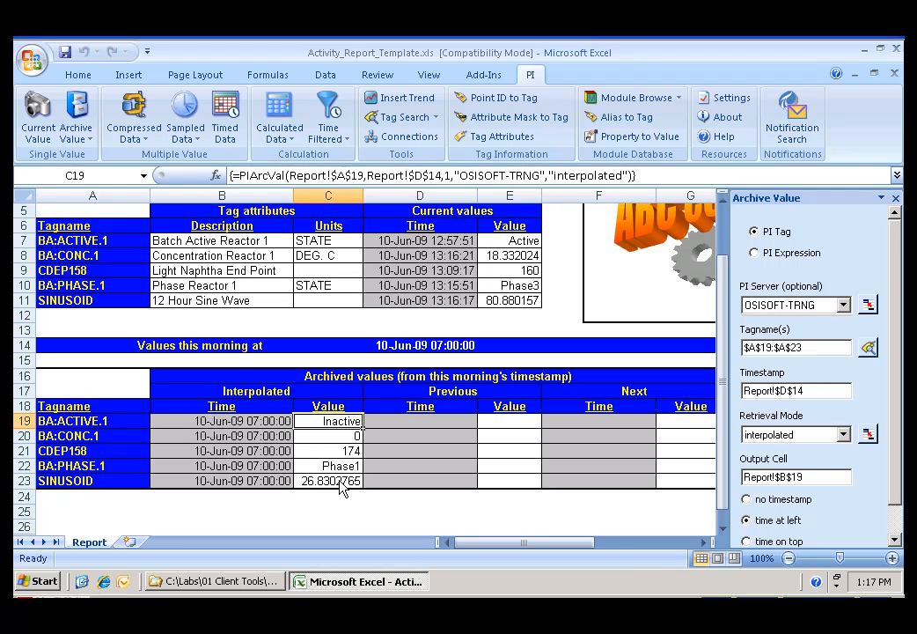
Retrieve the archive values in previous mode for the same tags and timestamp, with D19:D23 as the output range
click(418, 422)
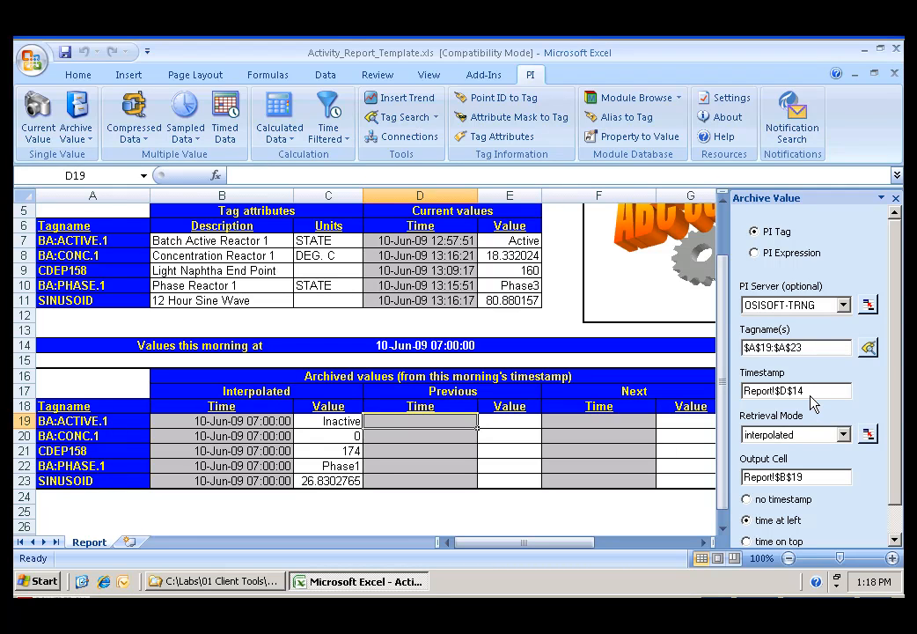
click(843, 434)
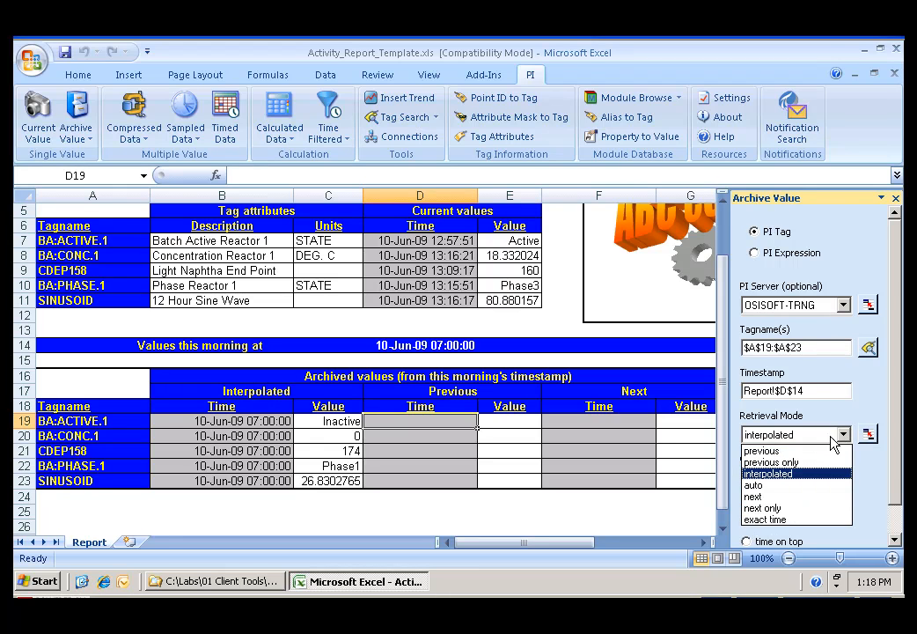
click(818, 452)
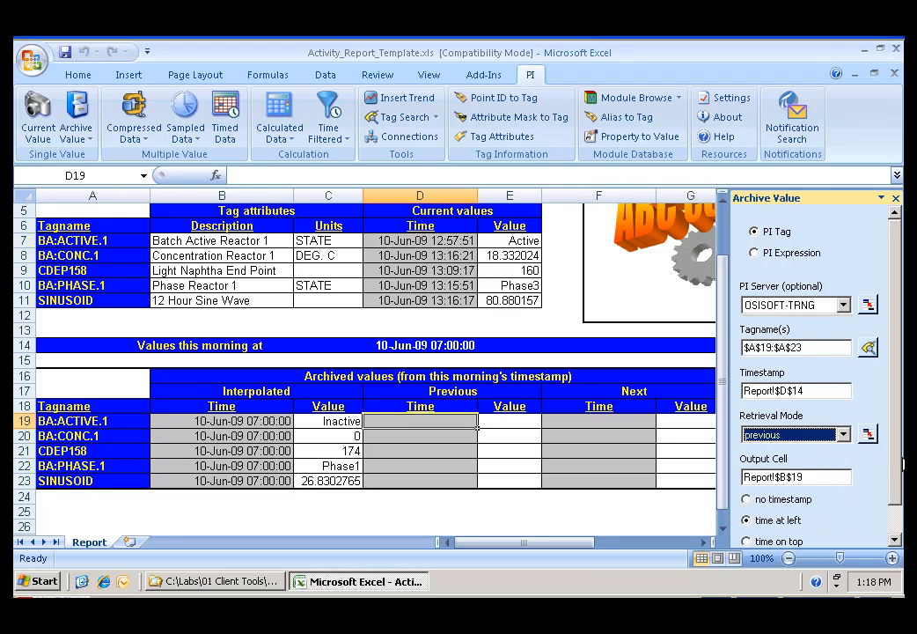
click(833, 476)
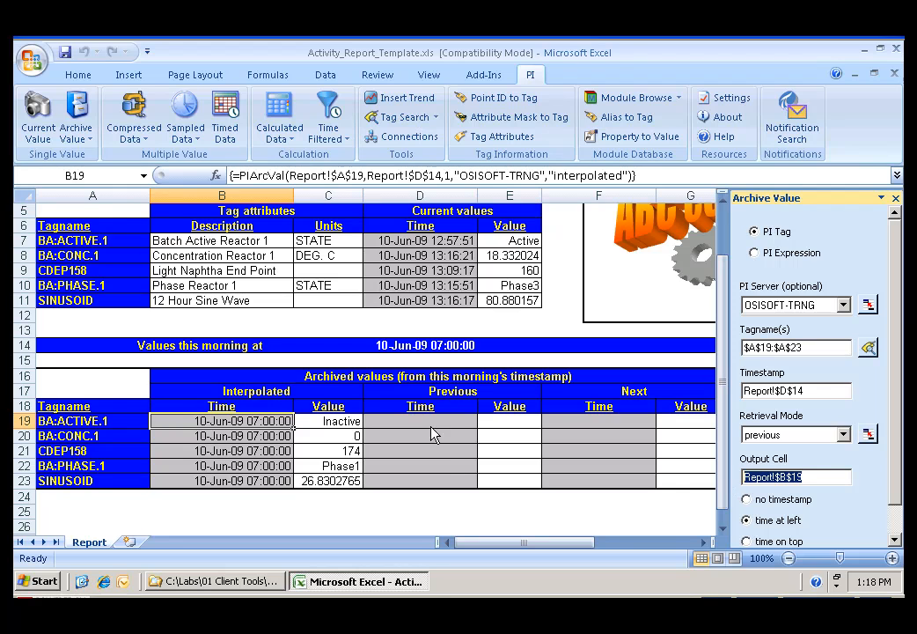
drag(433, 426, 431, 488)
drag(895, 482, 895, 527)
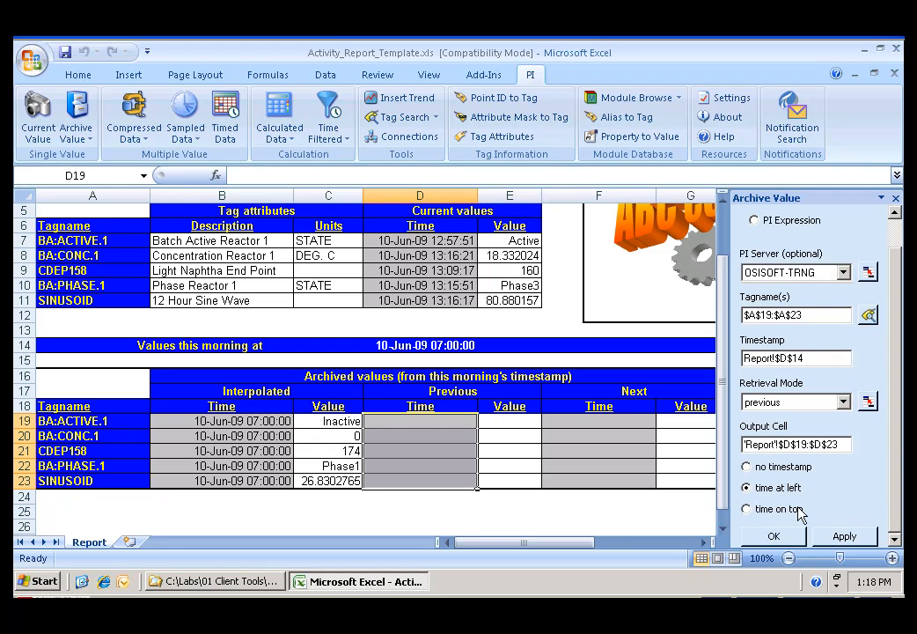
click(844, 536)
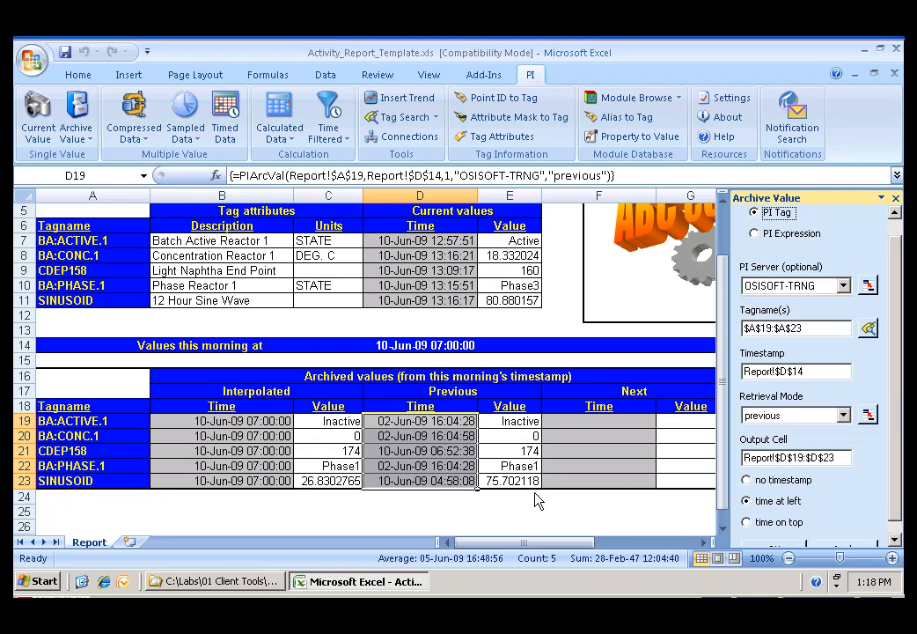
Retrieve the archive values in next mode for the same tags and timestamp, with F19:F23 as the output range
click(614, 423)
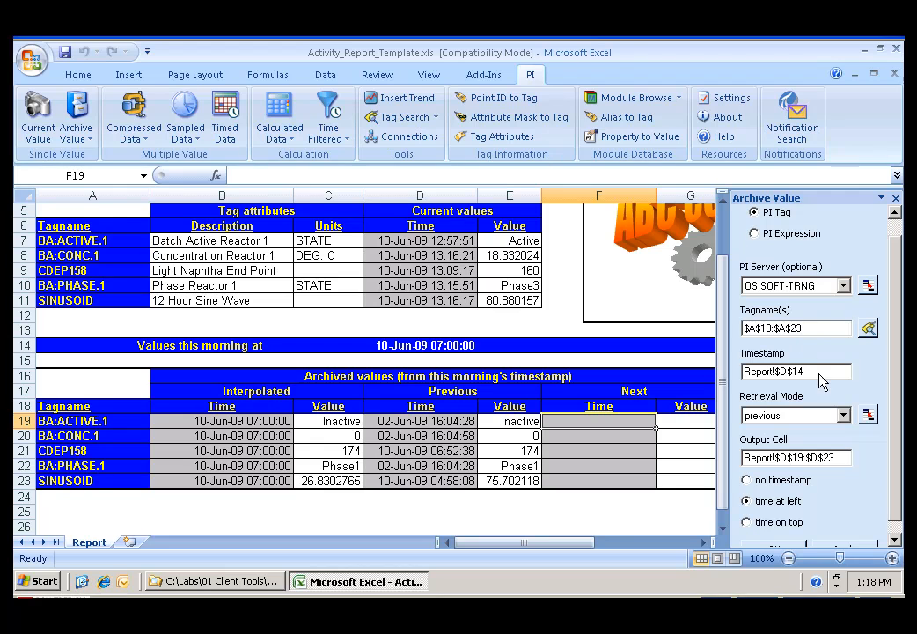
click(841, 419)
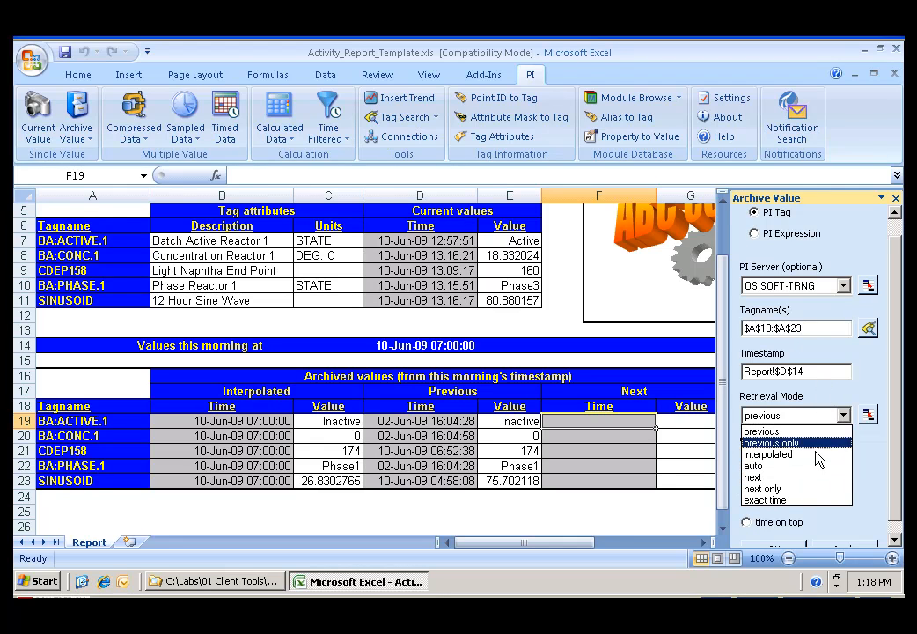
click(812, 480)
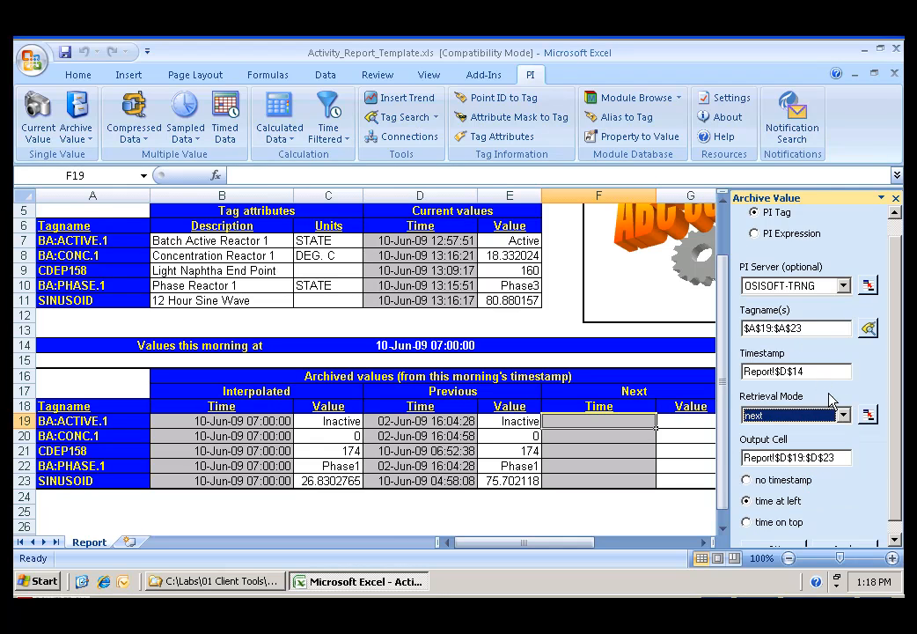
click(834, 460)
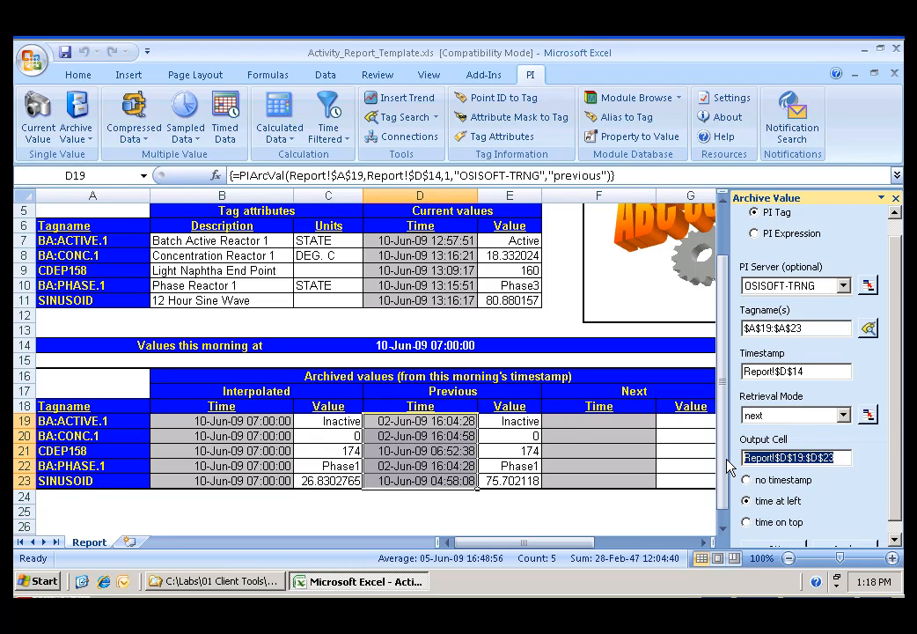
drag(573, 430, 583, 485)
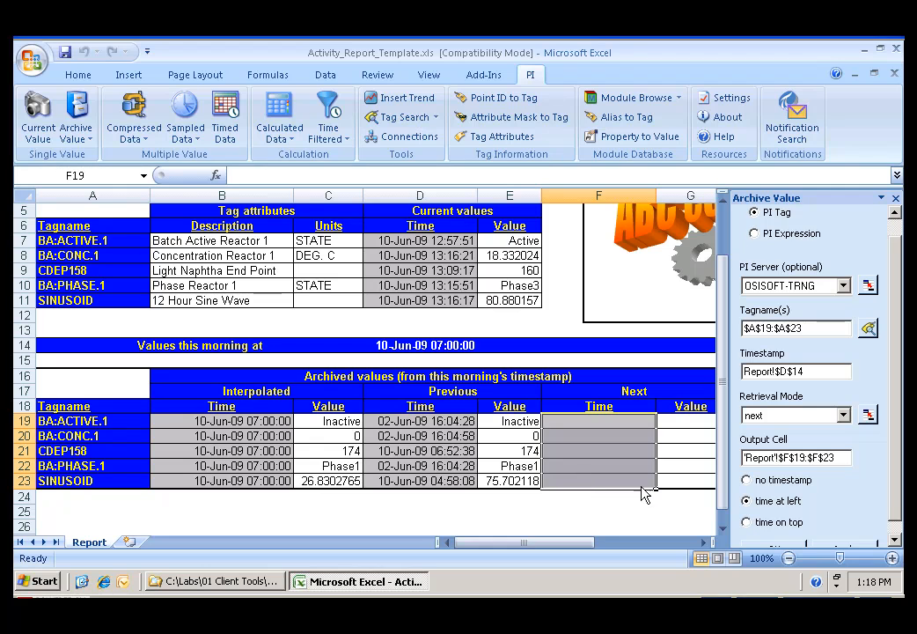
click(896, 505)
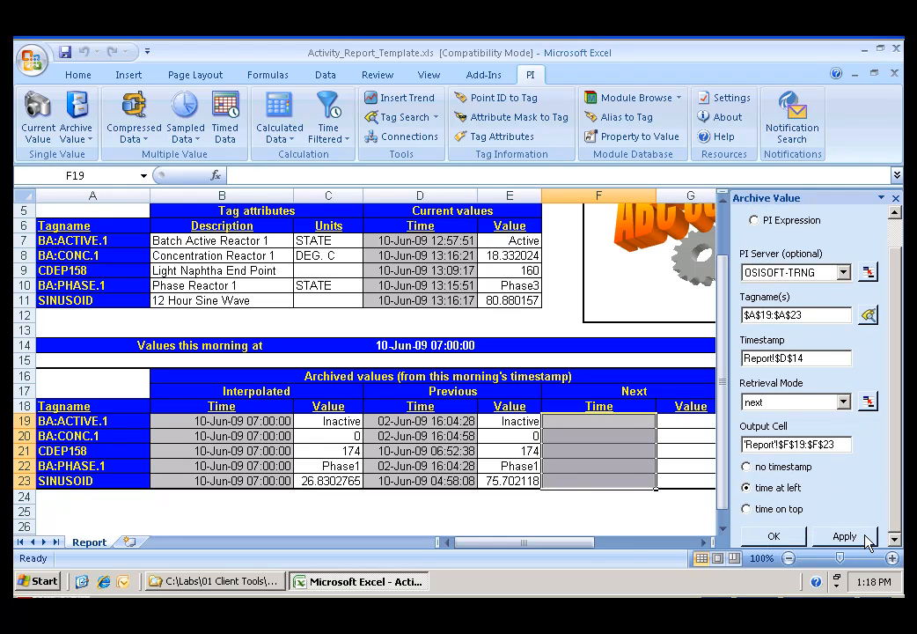
click(864, 537)
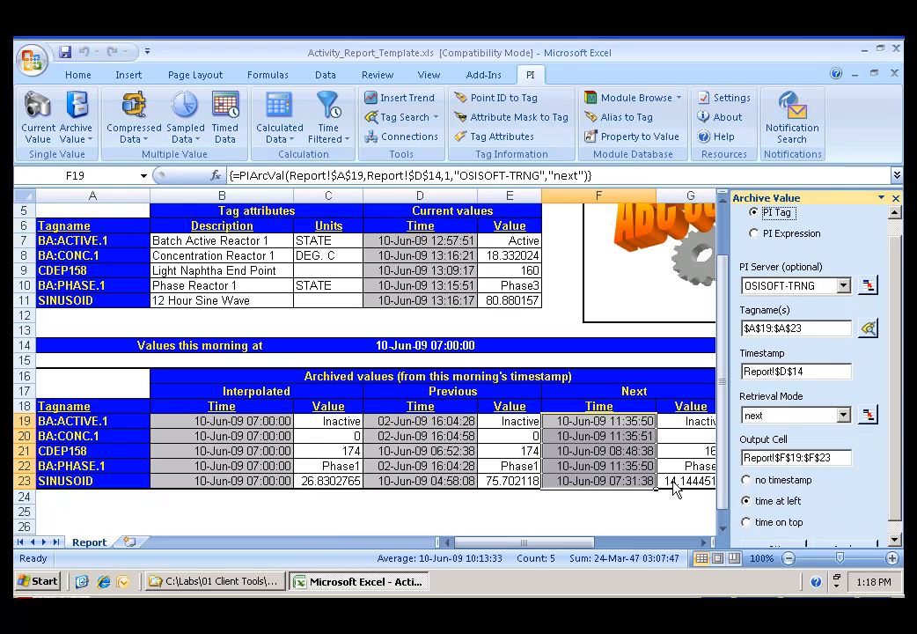
Retrieve the archive values in exact time mode for the same tags and timestamp, output to H19:H23 with no timestamp
click(703, 543)
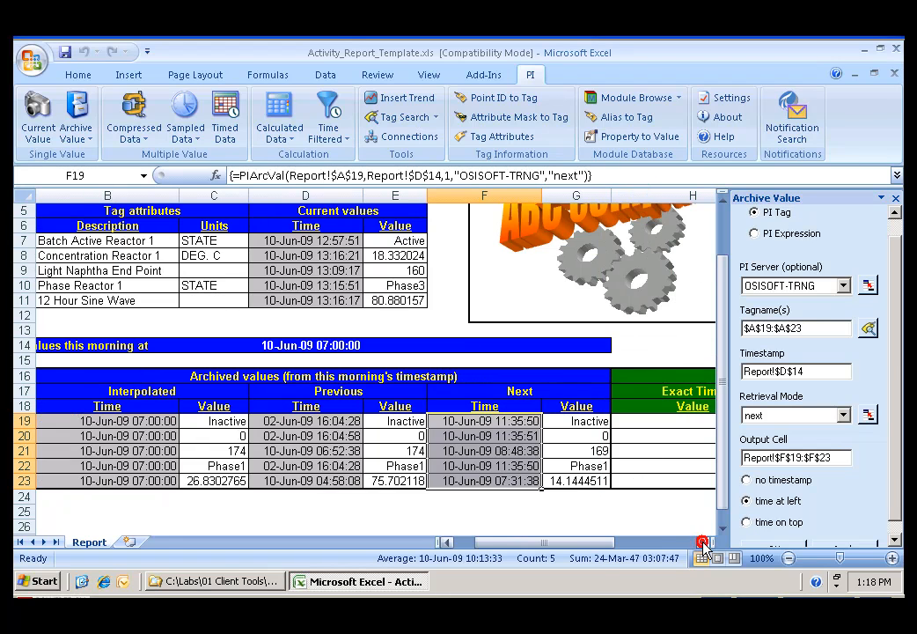
click(703, 543)
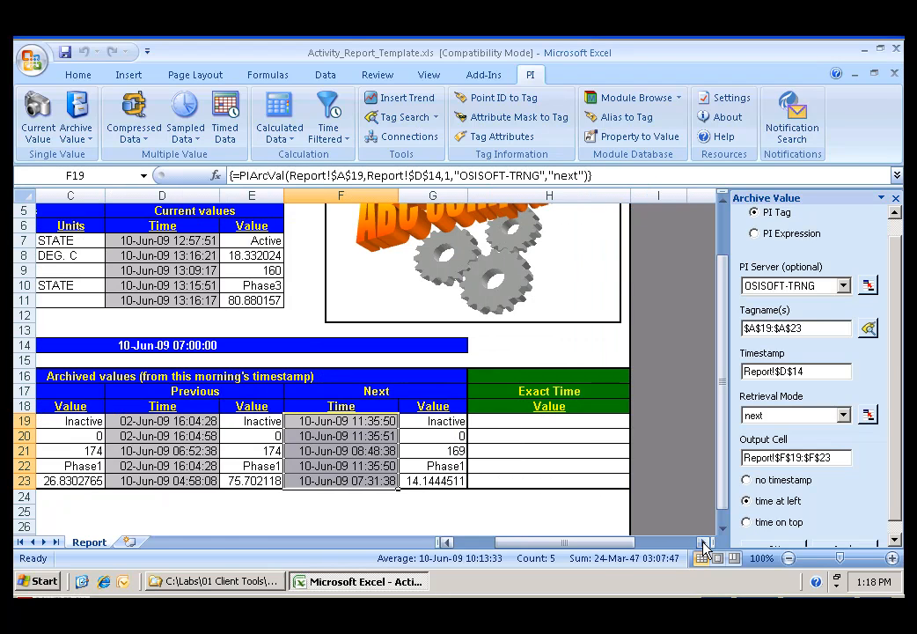
click(566, 424)
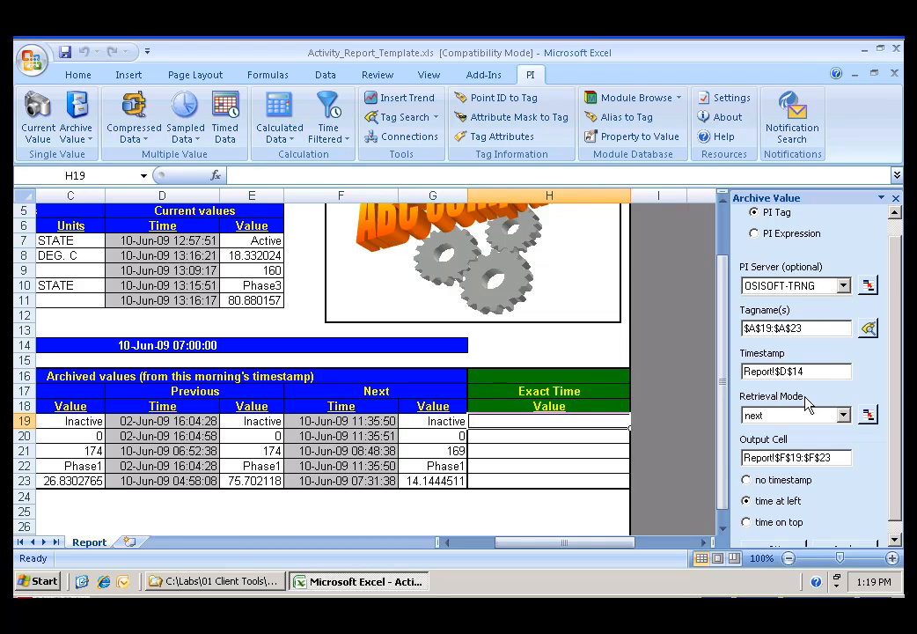
click(843, 416)
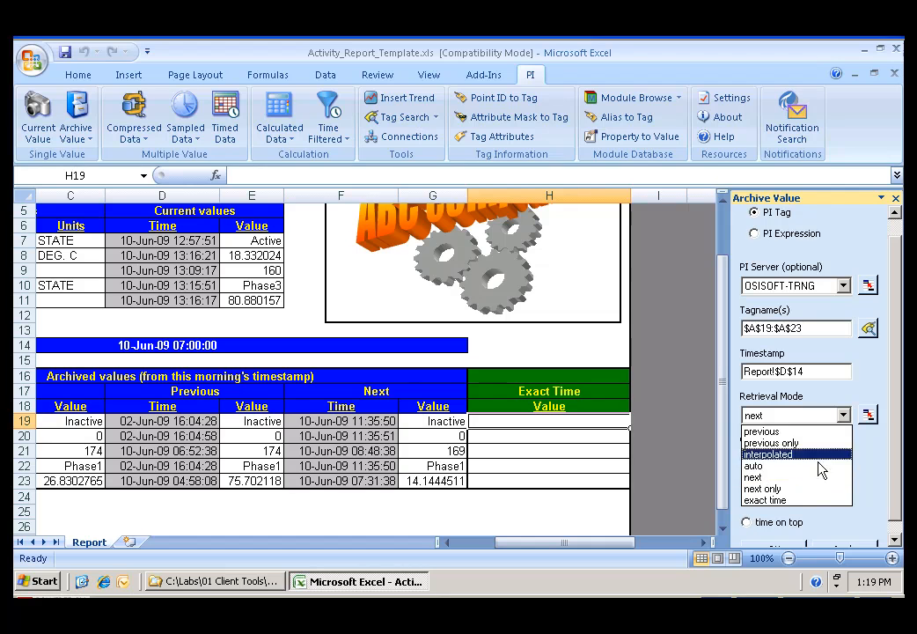
click(817, 501)
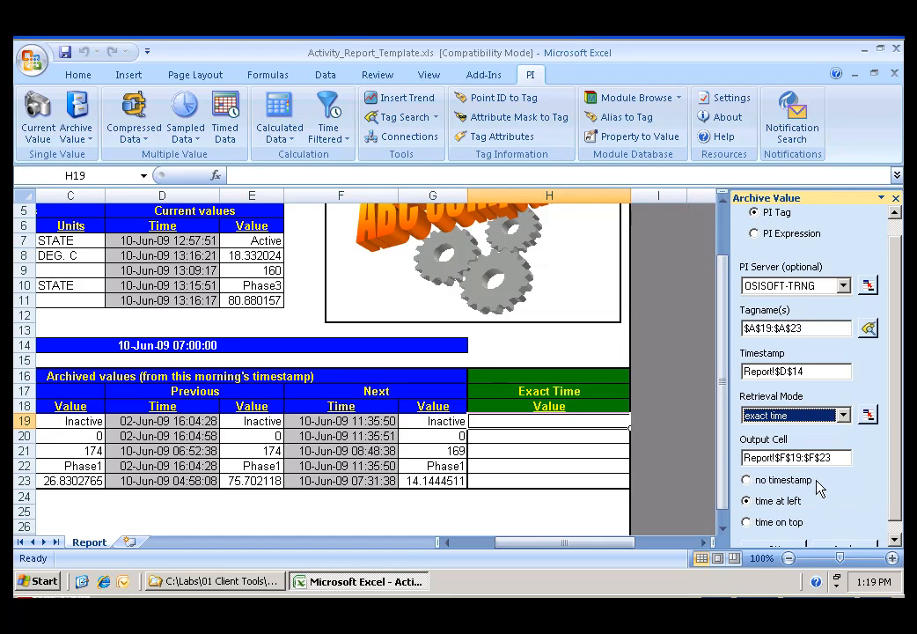
drag(837, 464, 743, 456)
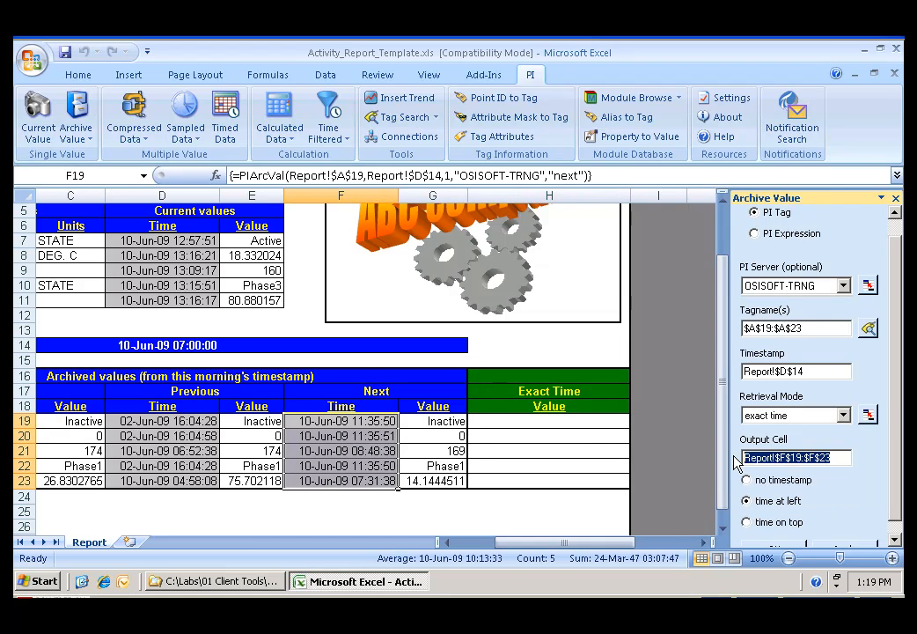
drag(538, 429, 541, 489)
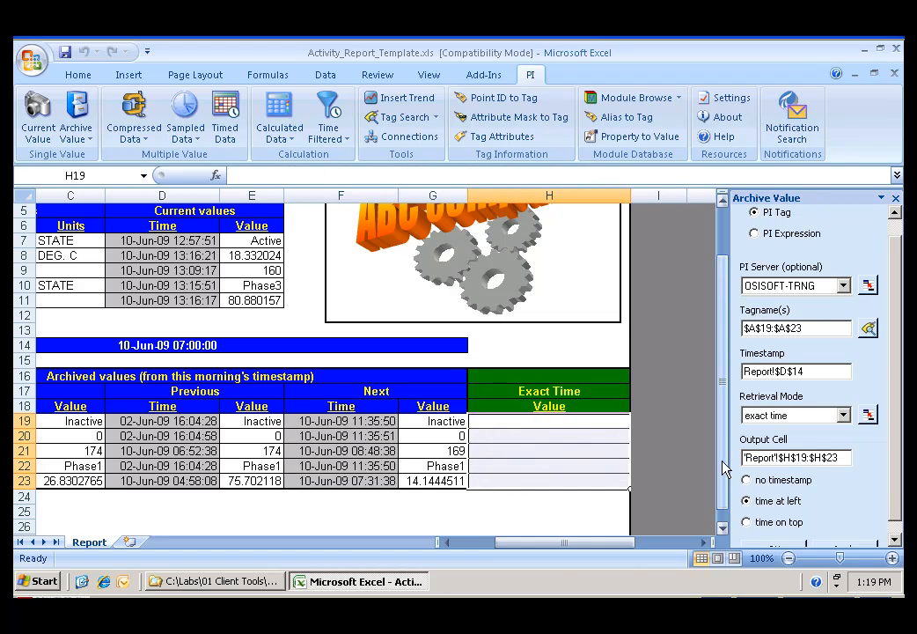
drag(892, 482, 898, 525)
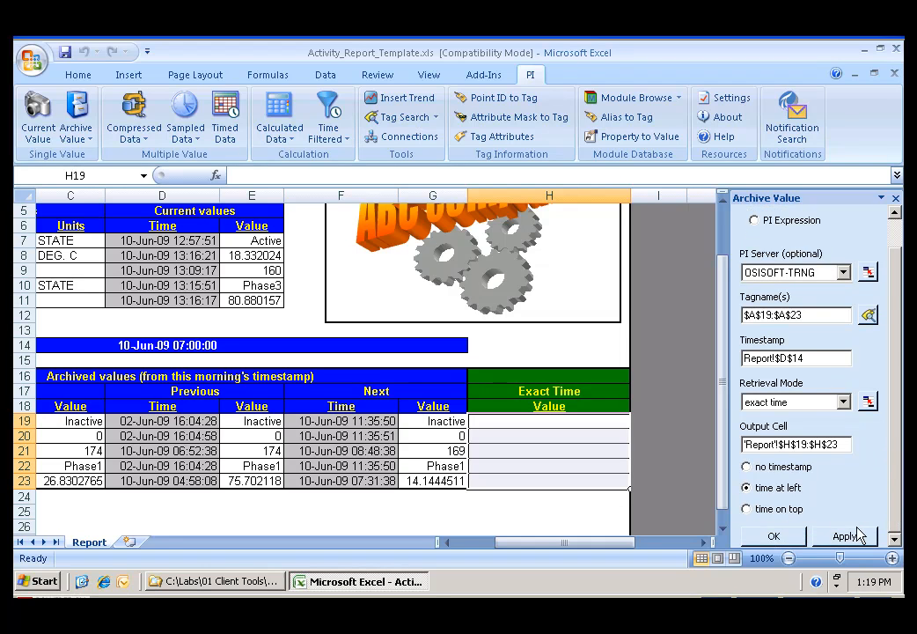
click(747, 466)
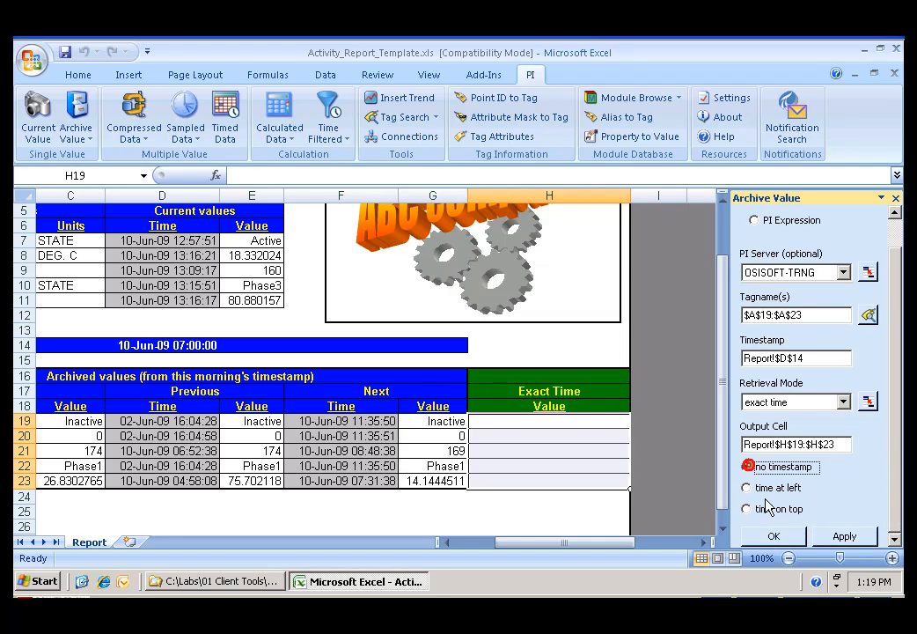
click(841, 536)
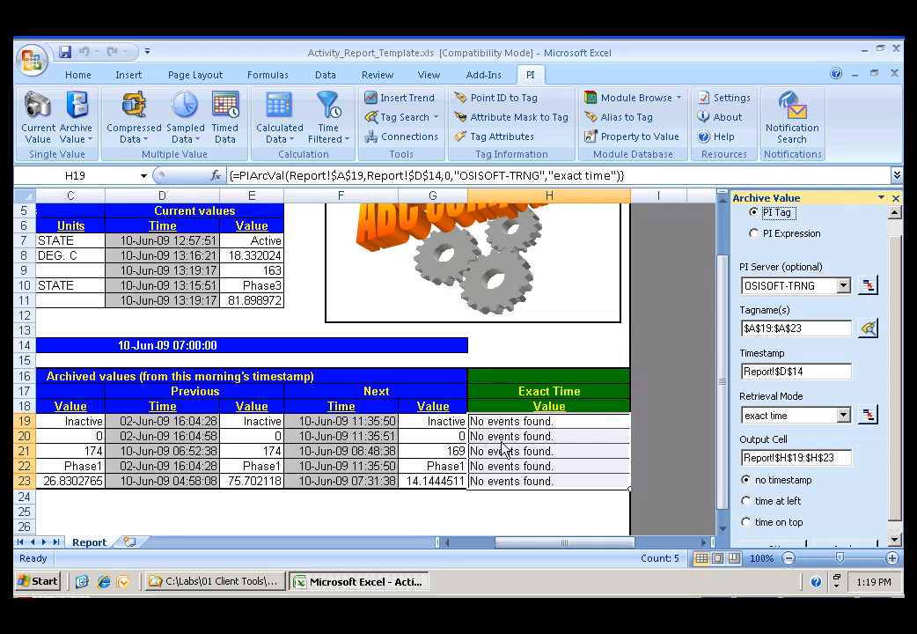
Open the PI DataLink Help topic on the Archive Value function and read its retrieval mode descriptions
click(446, 541)
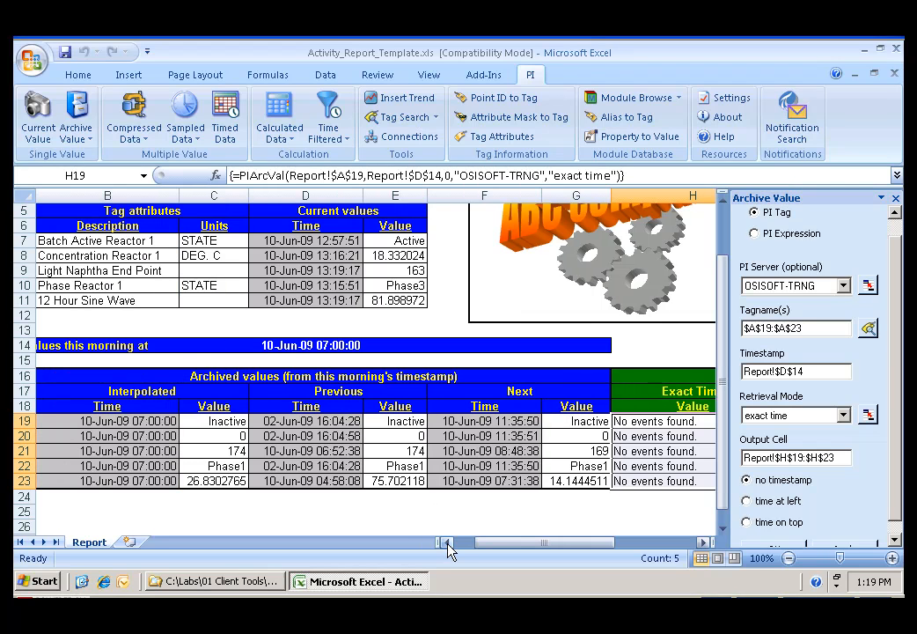
click(446, 542)
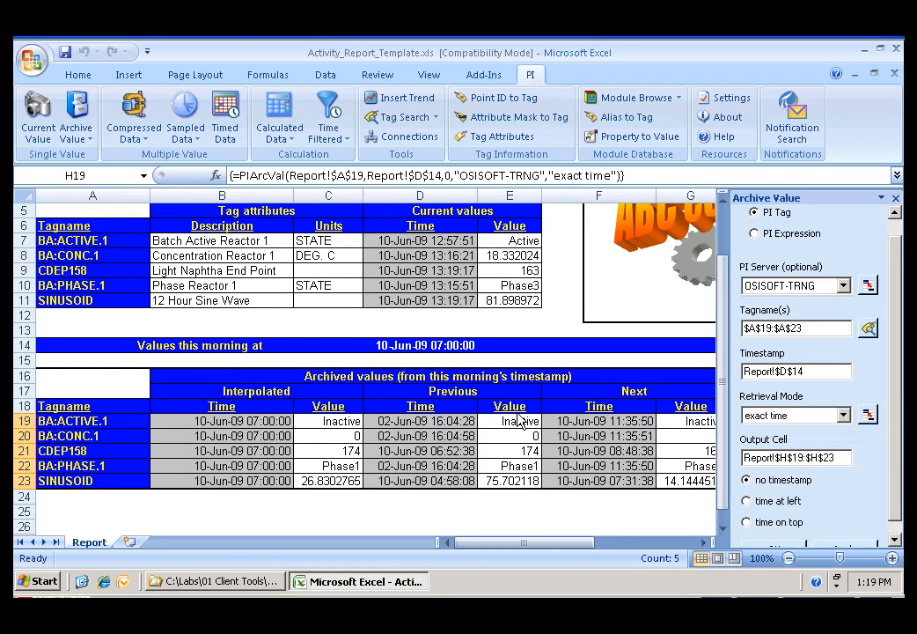
click(719, 138)
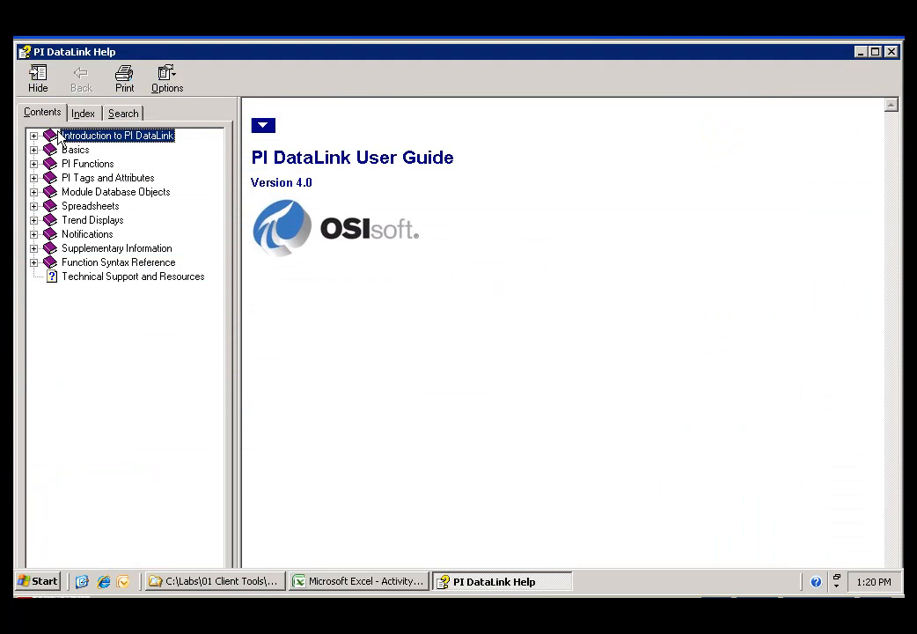
click(33, 163)
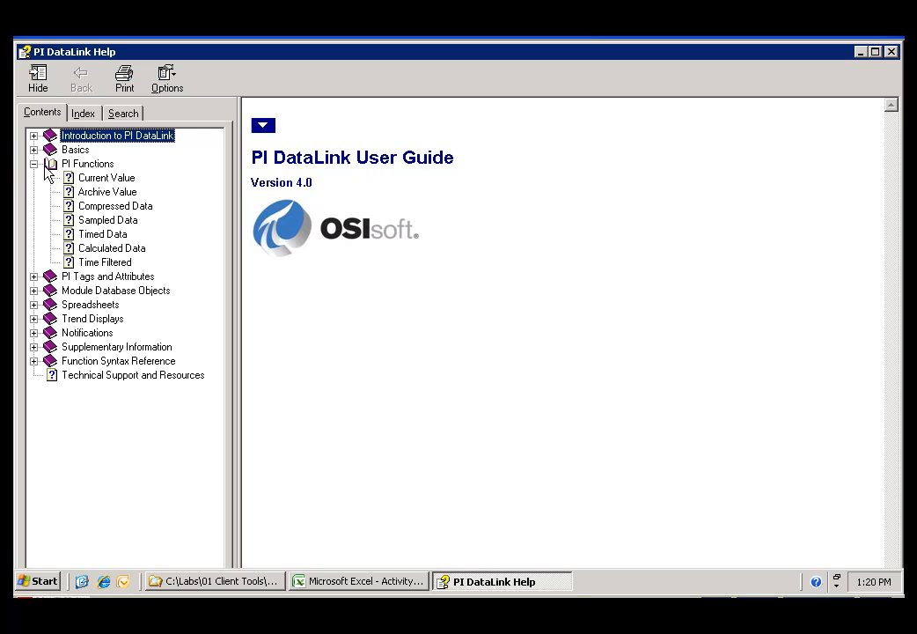
click(88, 192)
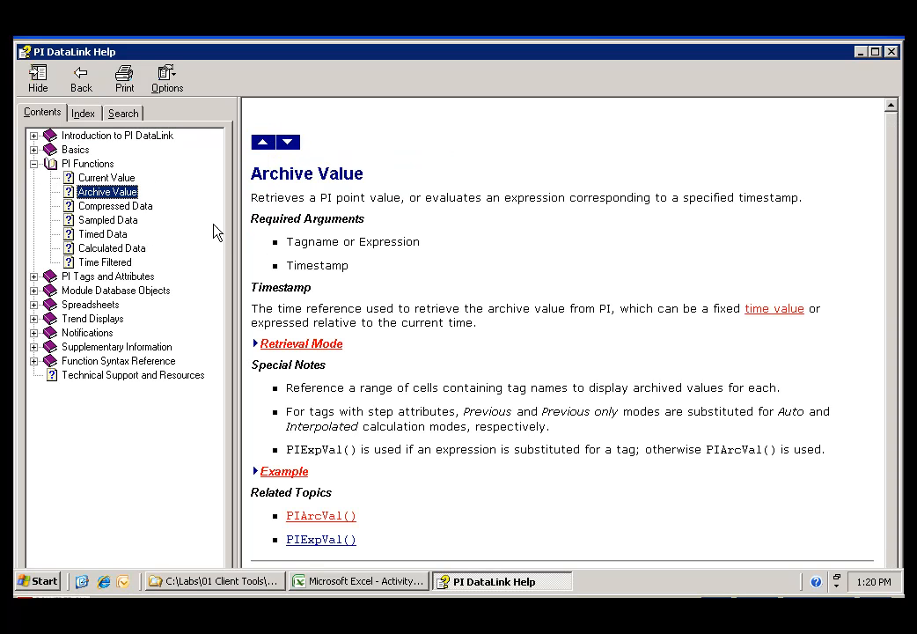
click(323, 346)
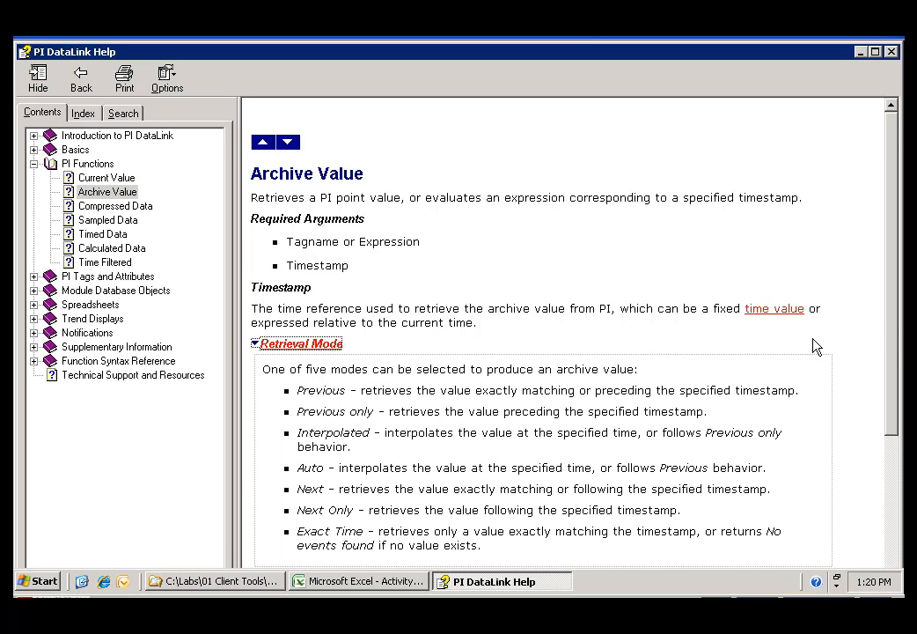
drag(892, 346, 894, 395)
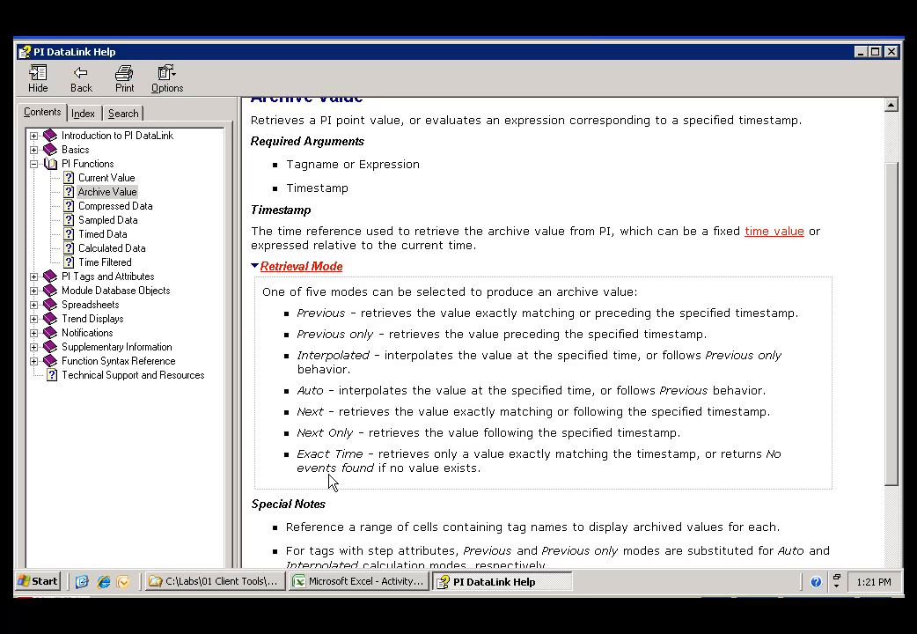
Switch back to the Excel report and change the timestamp formula in D14 to =TODAY()-17/24
click(378, 588)
drag(581, 552, 659, 548)
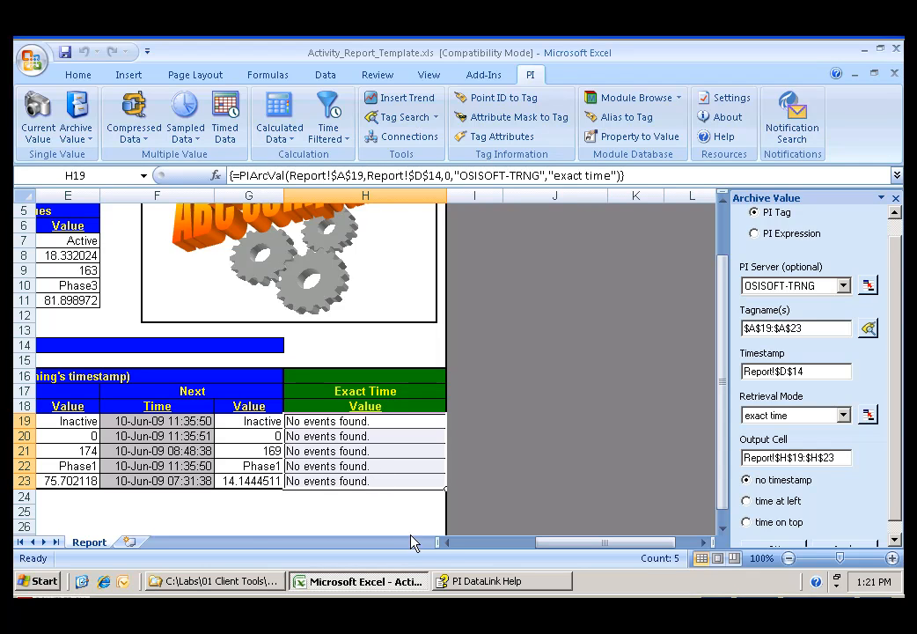
click(448, 544)
click(447, 543)
click(448, 543)
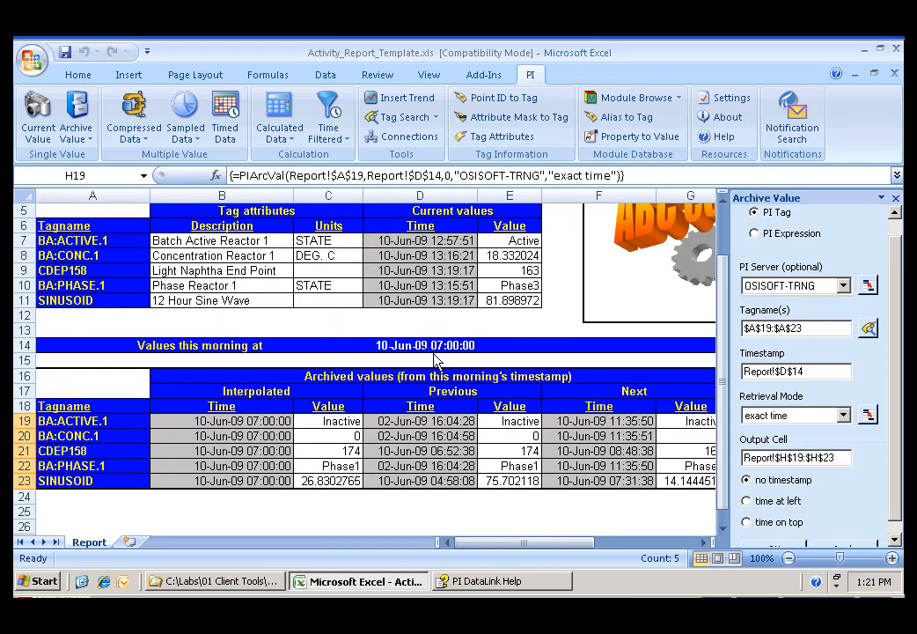
click(434, 348)
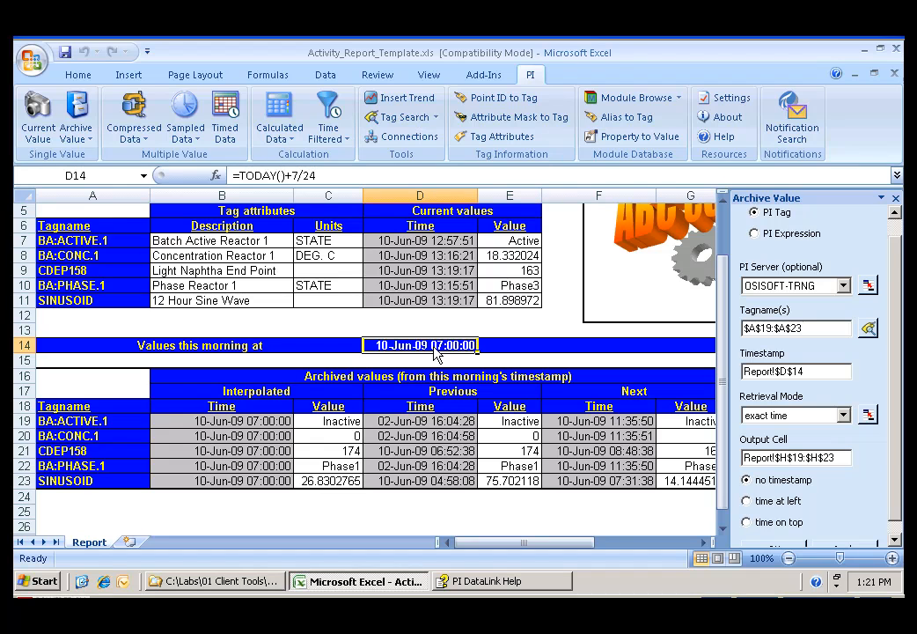
click(301, 177)
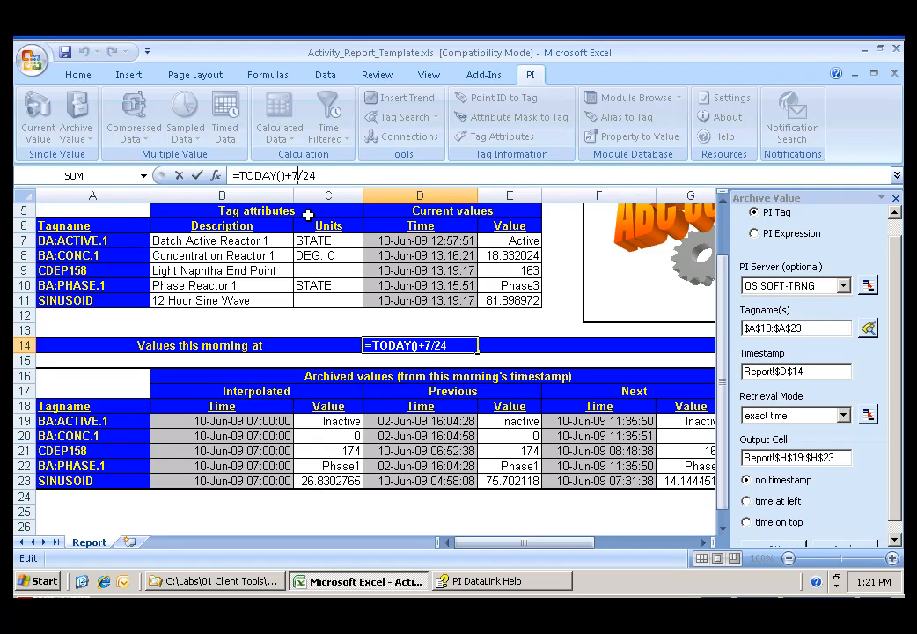
key(BackSpace)
key(BackSpace)
text(-17)
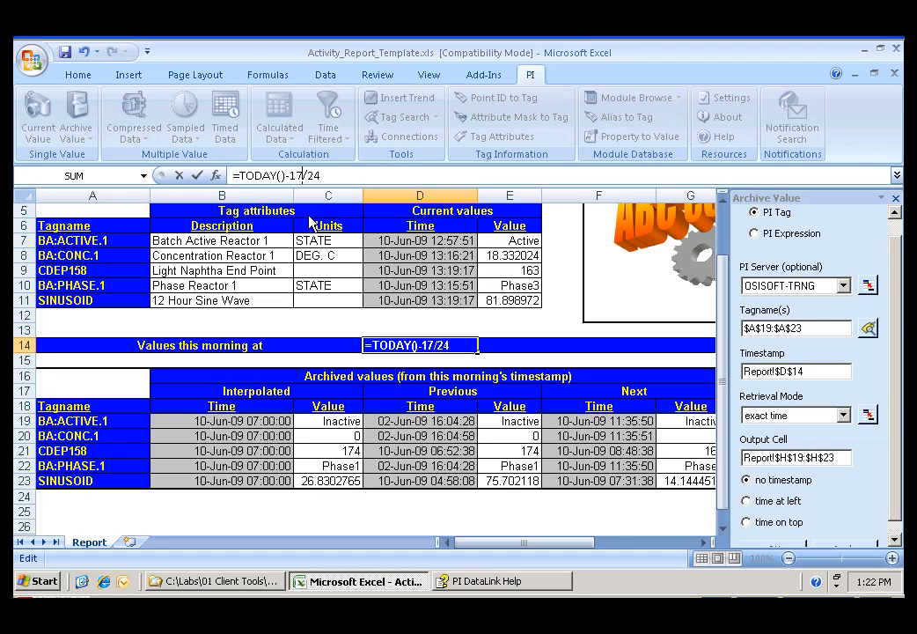
key(Return)
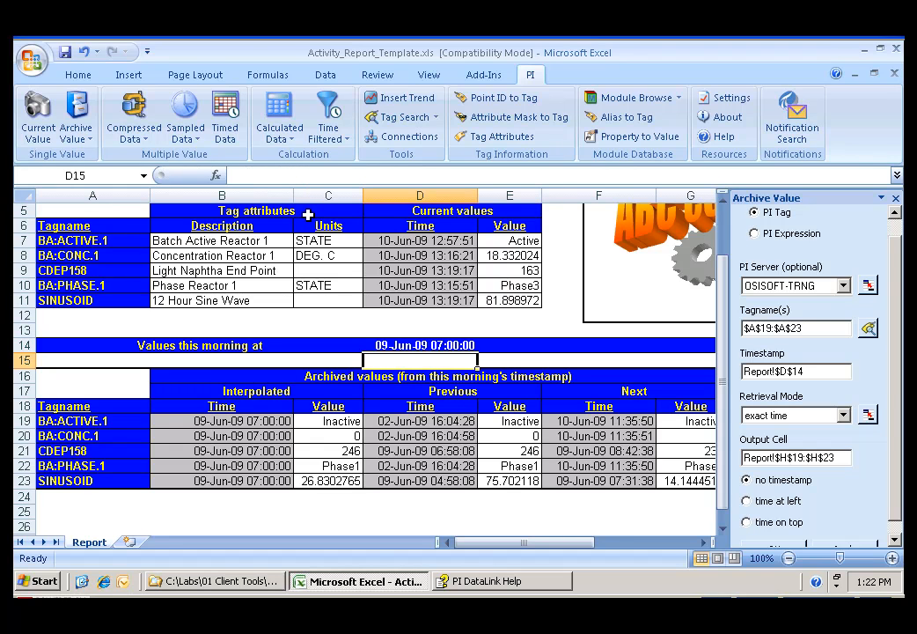
click(449, 349)
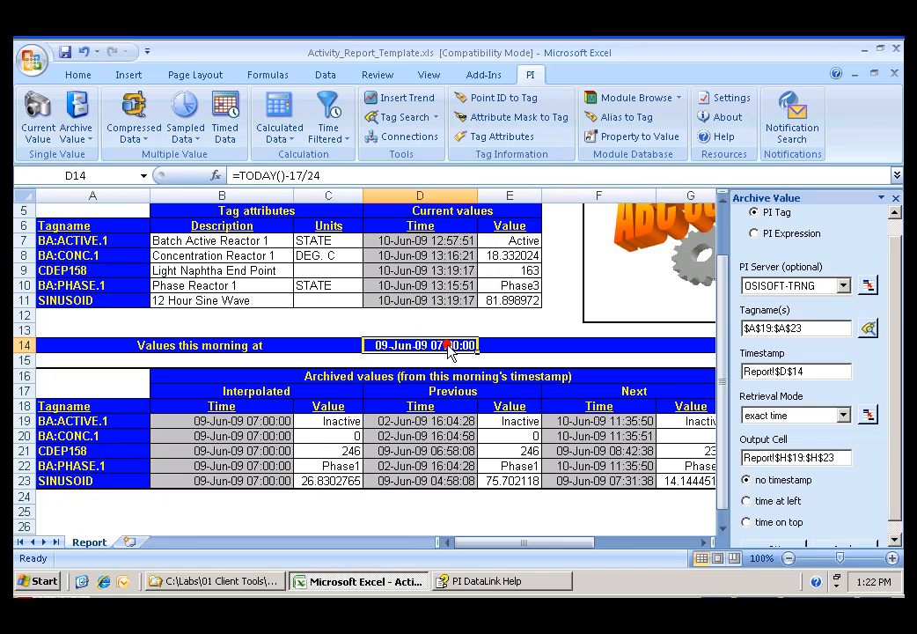